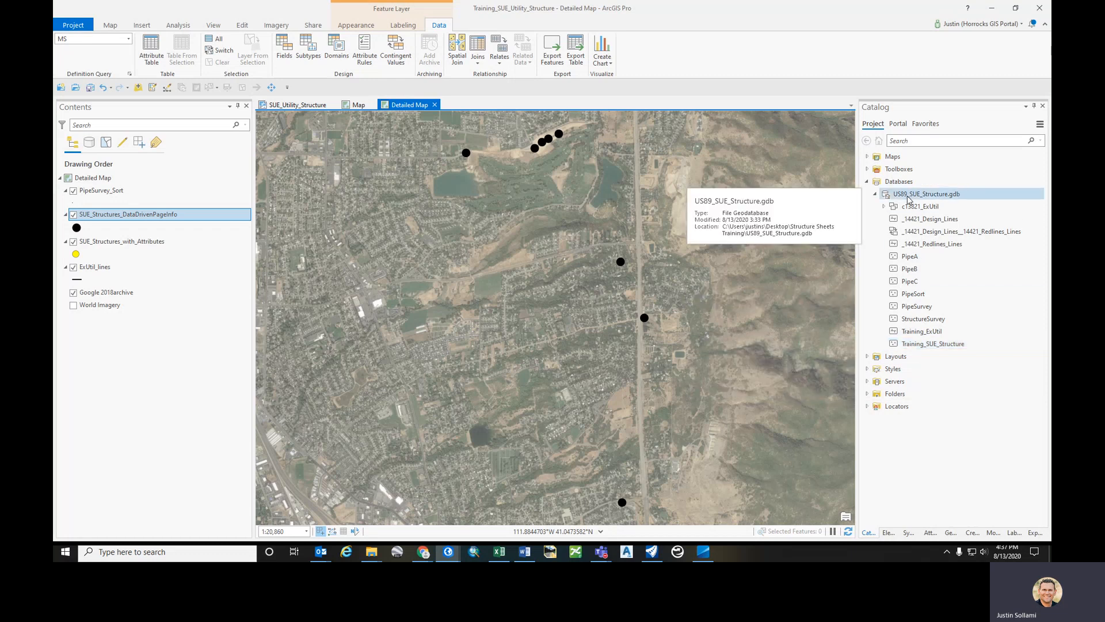
right_click(933, 349)
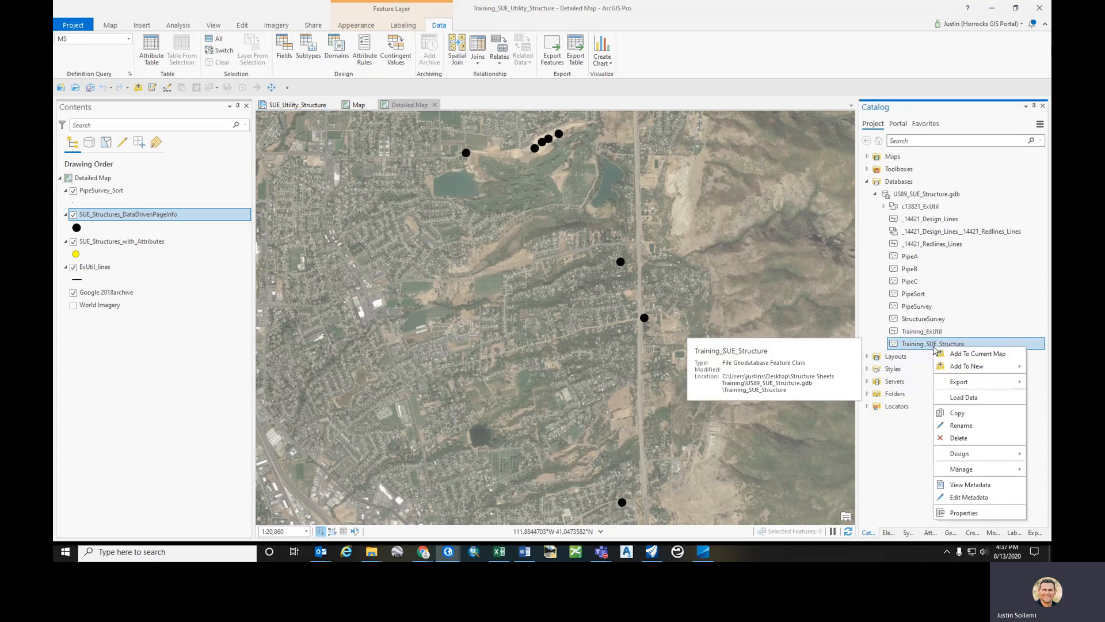
mouse_move(955, 476)
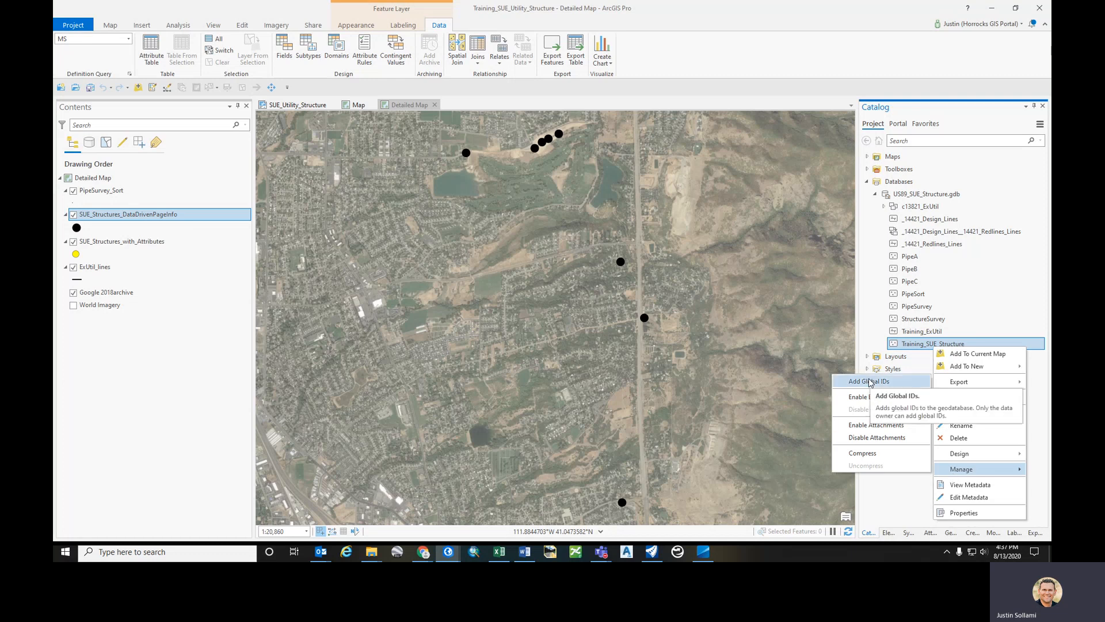
click(874, 329)
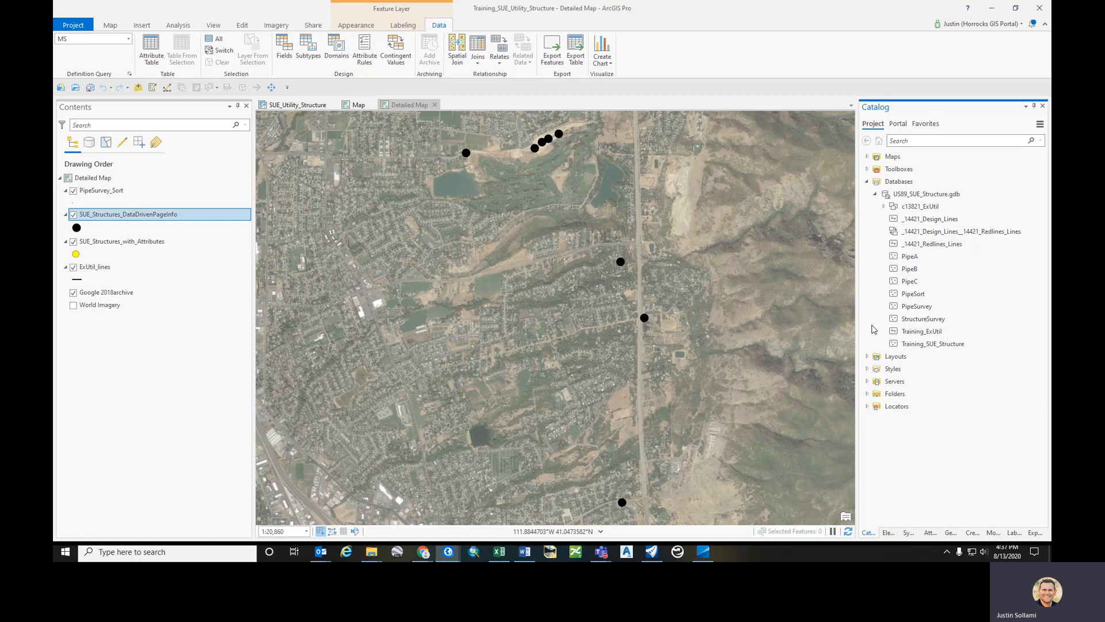
click(902, 320)
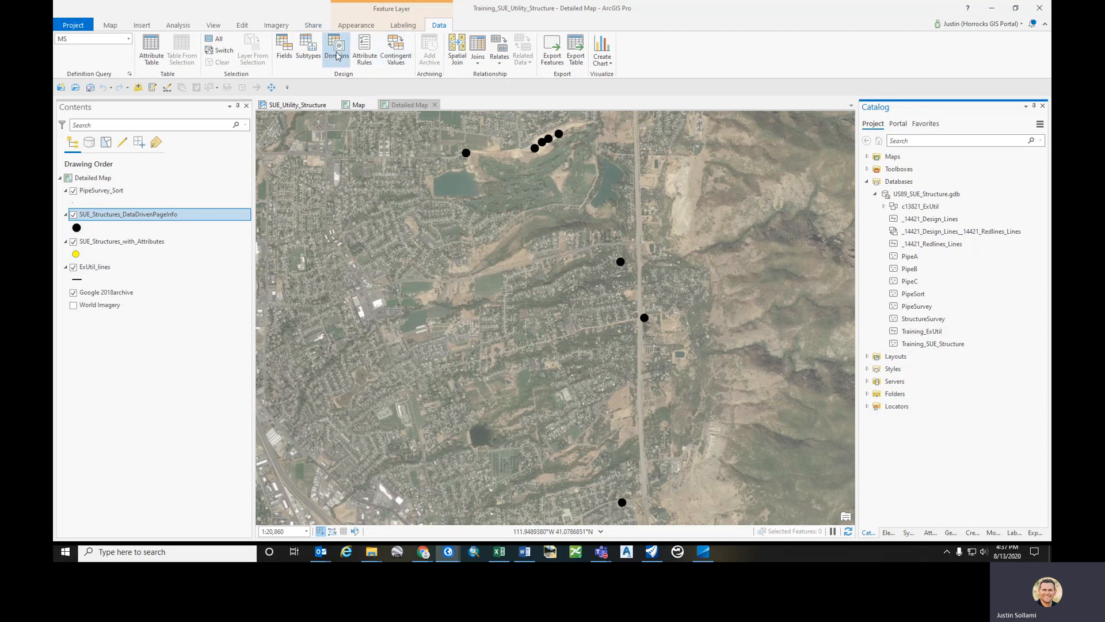
- Open the attribute rules view for the selected structures layer
click(110, 26)
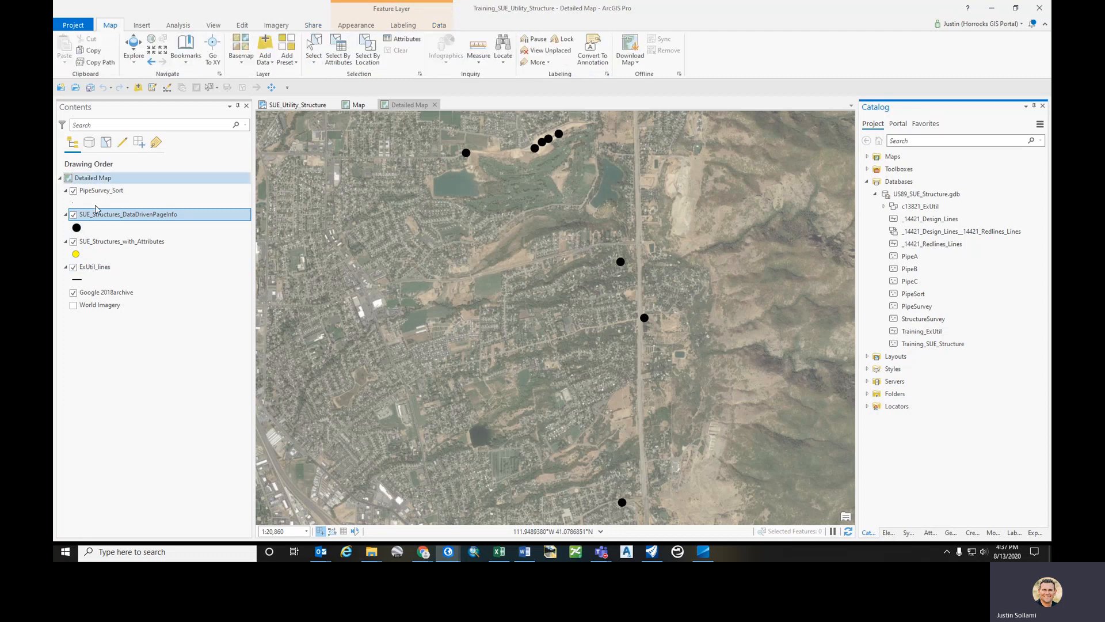
click(439, 26)
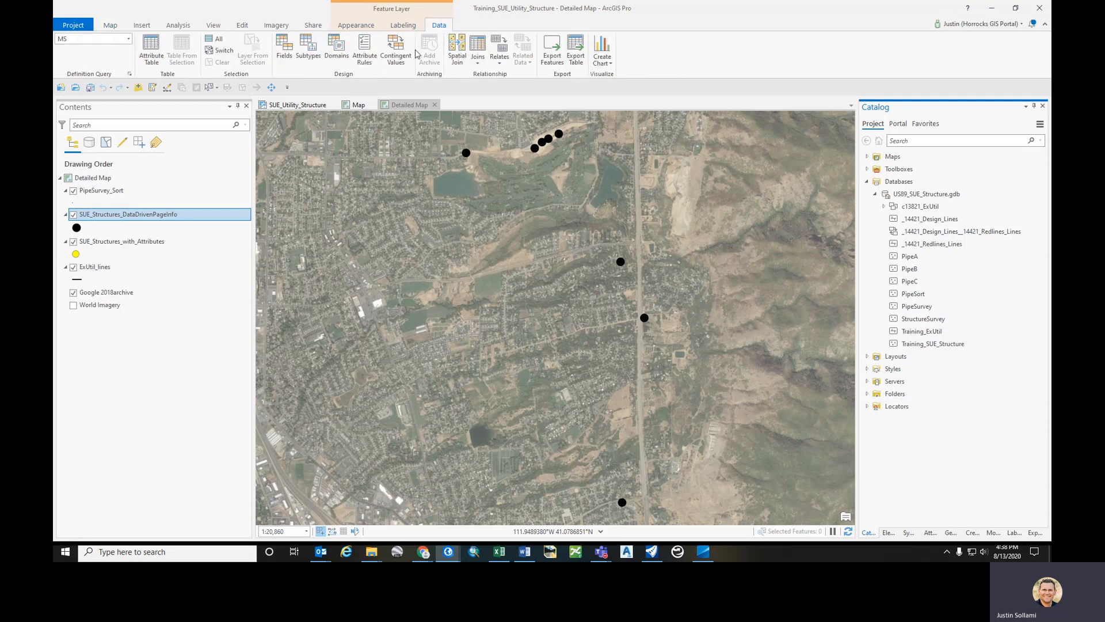
click(365, 48)
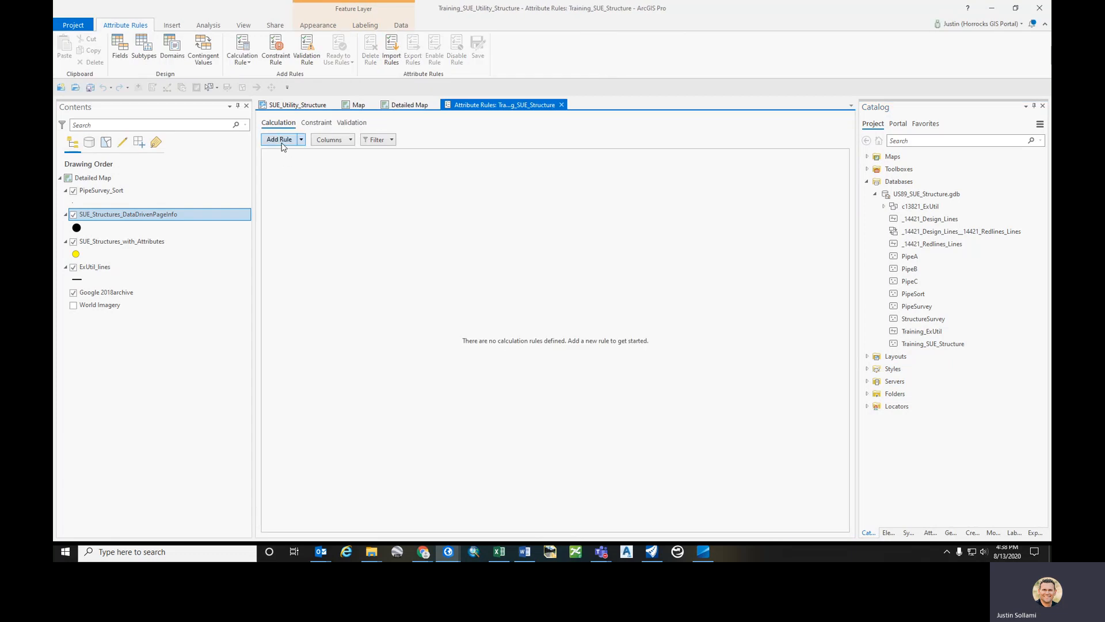
- Add a calculation rule named InvertA with the description "RimElevation - MeasureDownA"
click(282, 144)
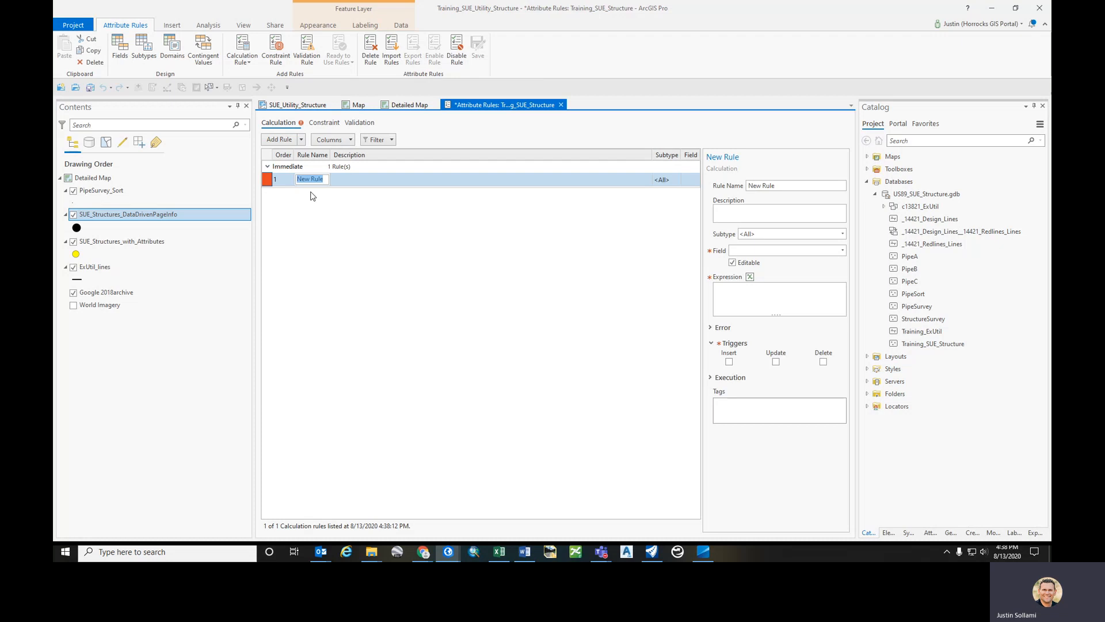
click(782, 187)
drag(782, 188, 737, 191)
text(I)
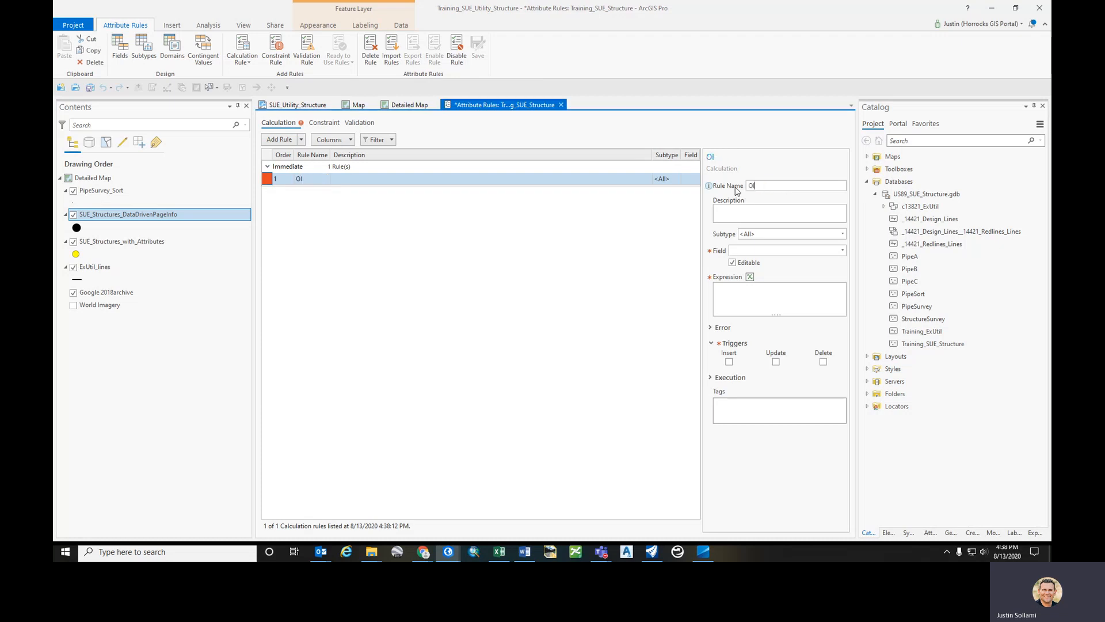
text(nvertA)
text(imElav)
text(va)
text(tio)
text(n - )
text(Measu)
text(reDown)
text(A)
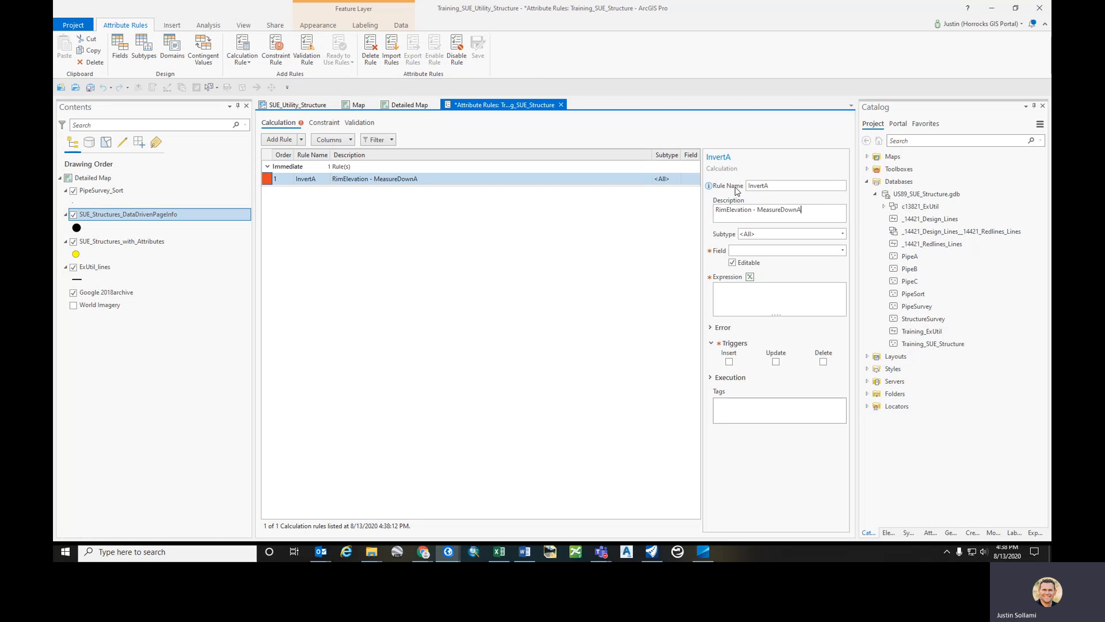
- Set the rule's target field to InvertElevationA
click(842, 250)
scroll(787, 377, down, 9)
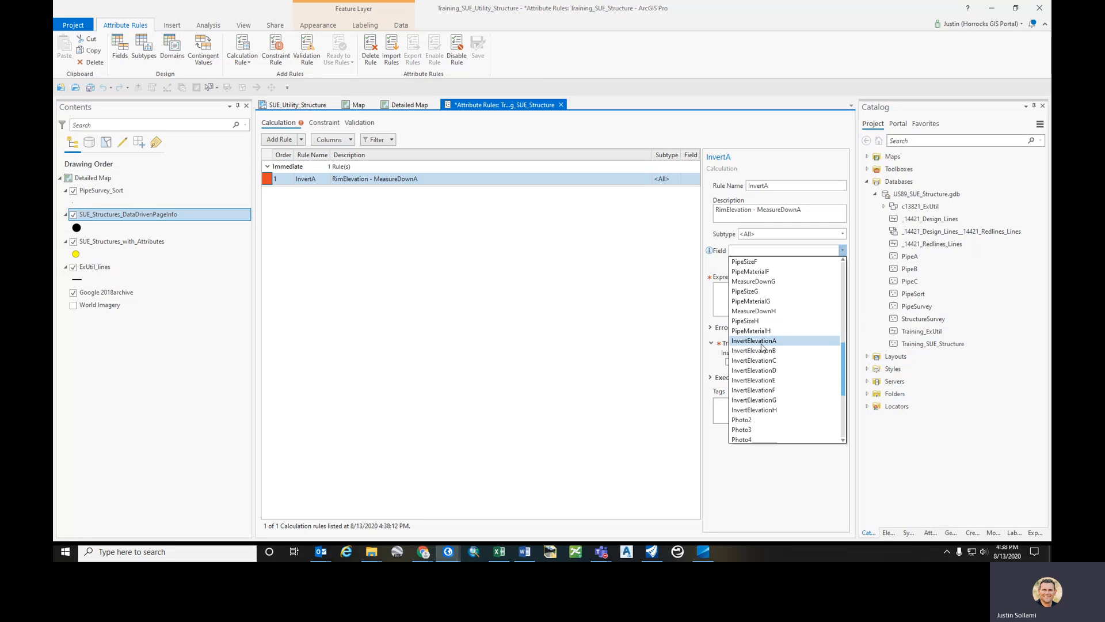
click(760, 343)
- Build and validate the expression $feature.RimElevation-$feature.MeasureDownA for the rule in the expression builder
click(749, 276)
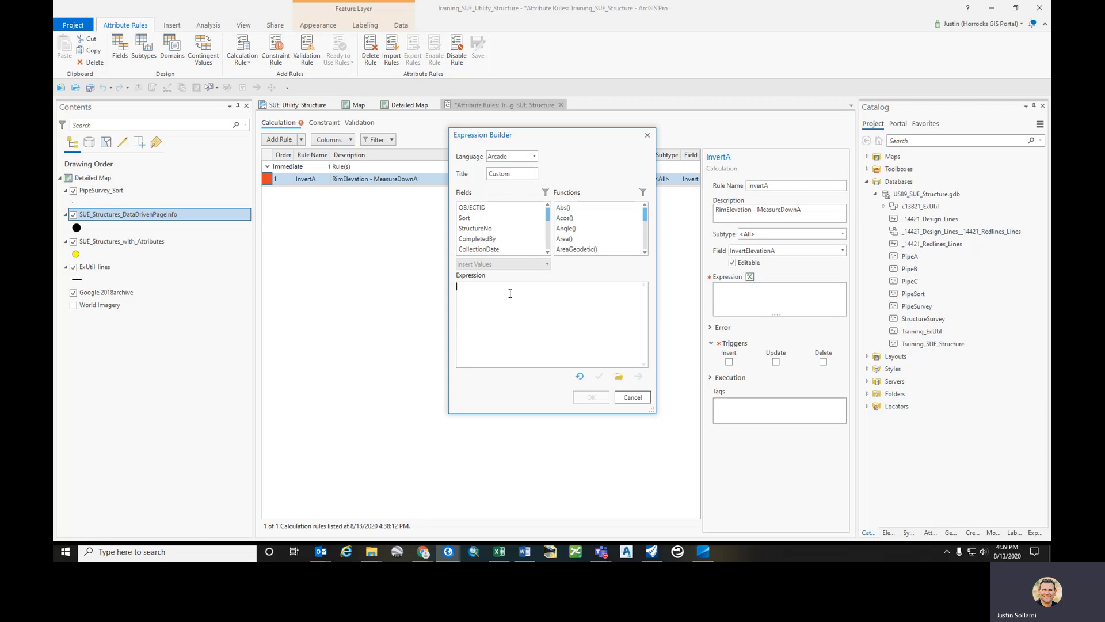
text(Rim)
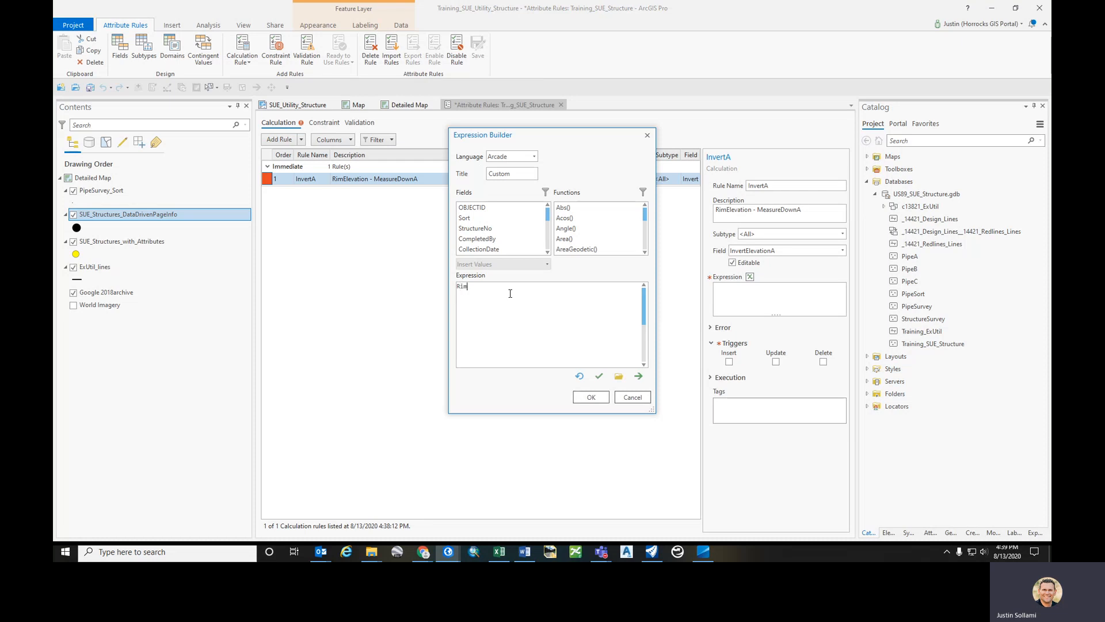
key(BackSpace)
key(BackSpace)
key(BackSpace)
key(BackSpace)
key(BackSpace)
scroll(544, 247, down, 2)
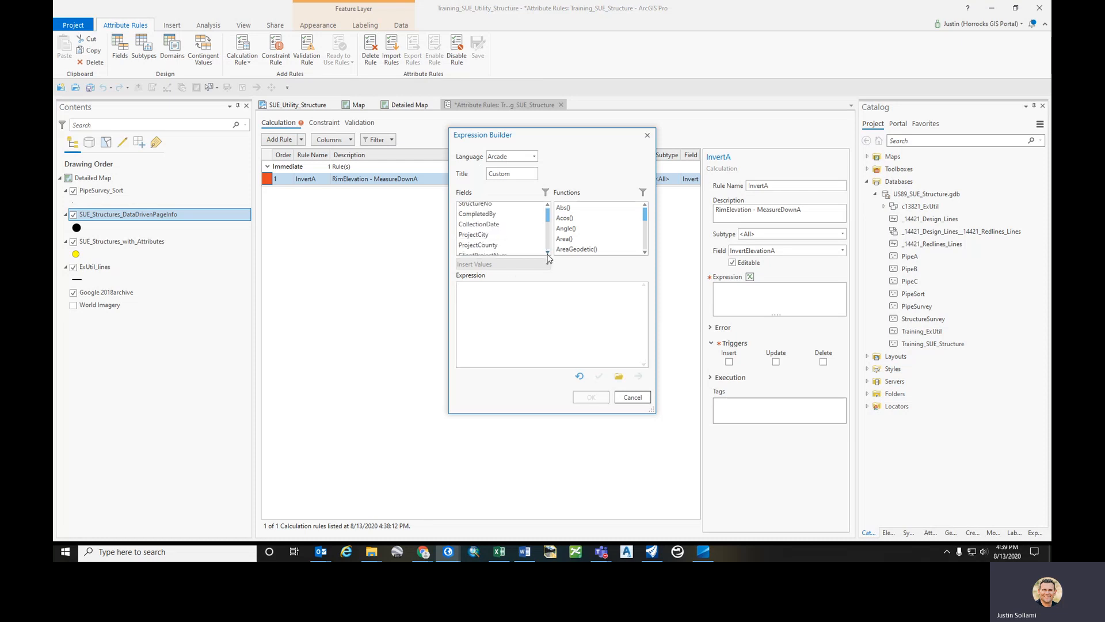
scroll(549, 254, down, 2)
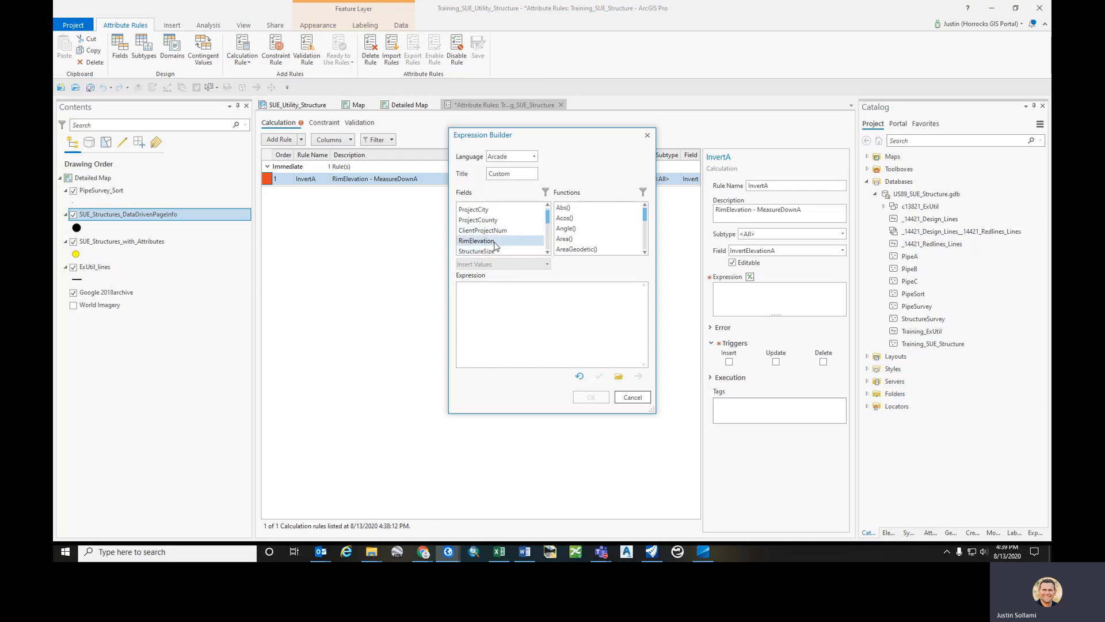
double_click(477, 240)
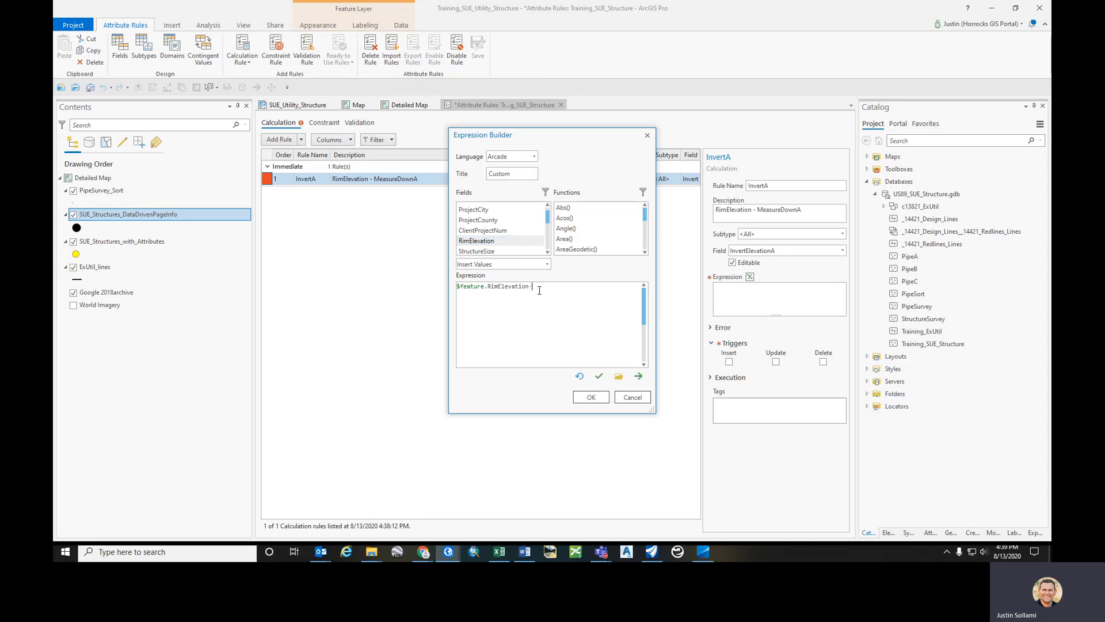
scroll(525, 248, down, 3)
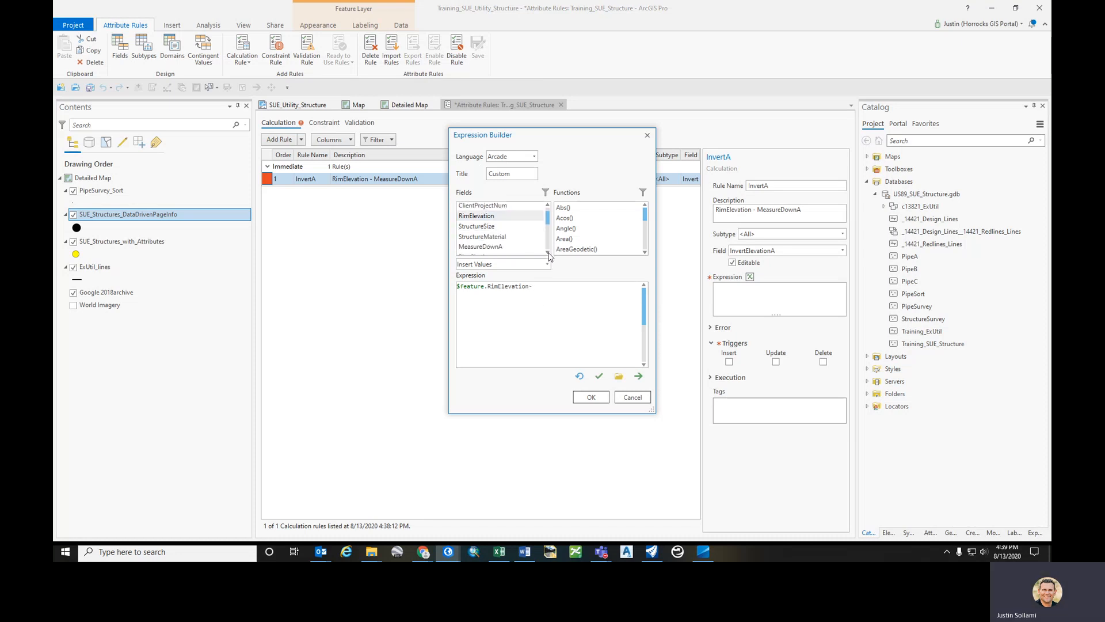
double_click(514, 238)
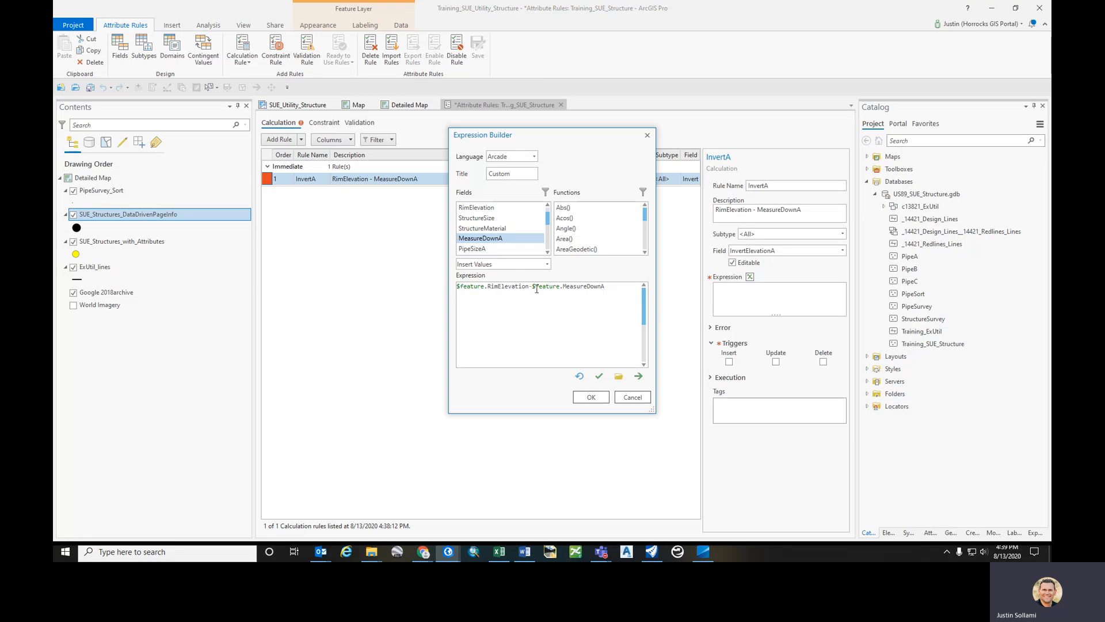
click(601, 378)
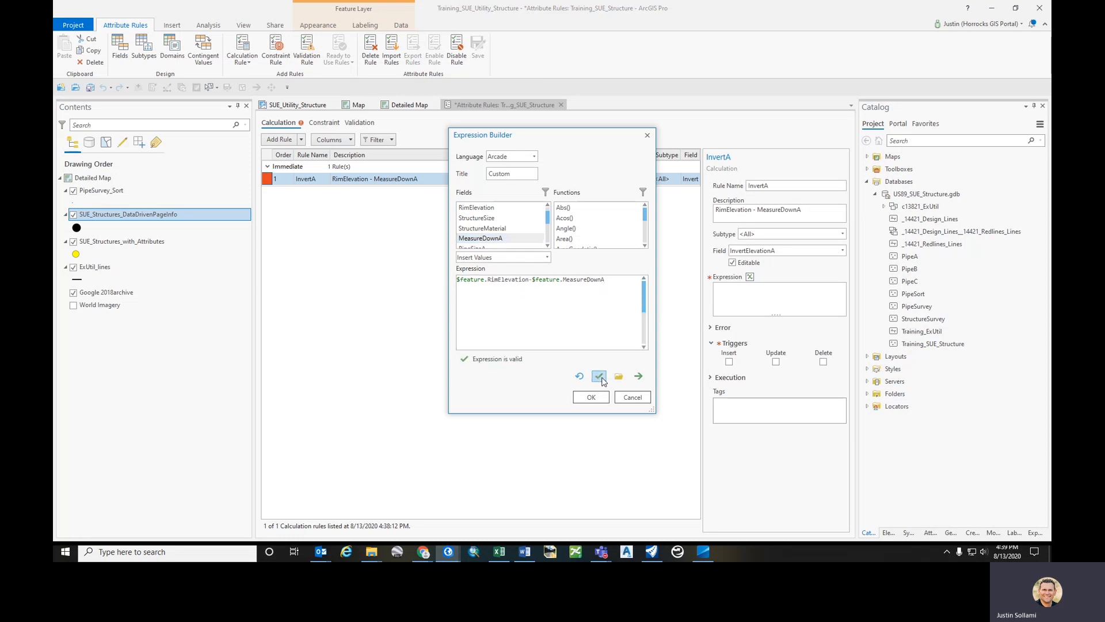
click(591, 397)
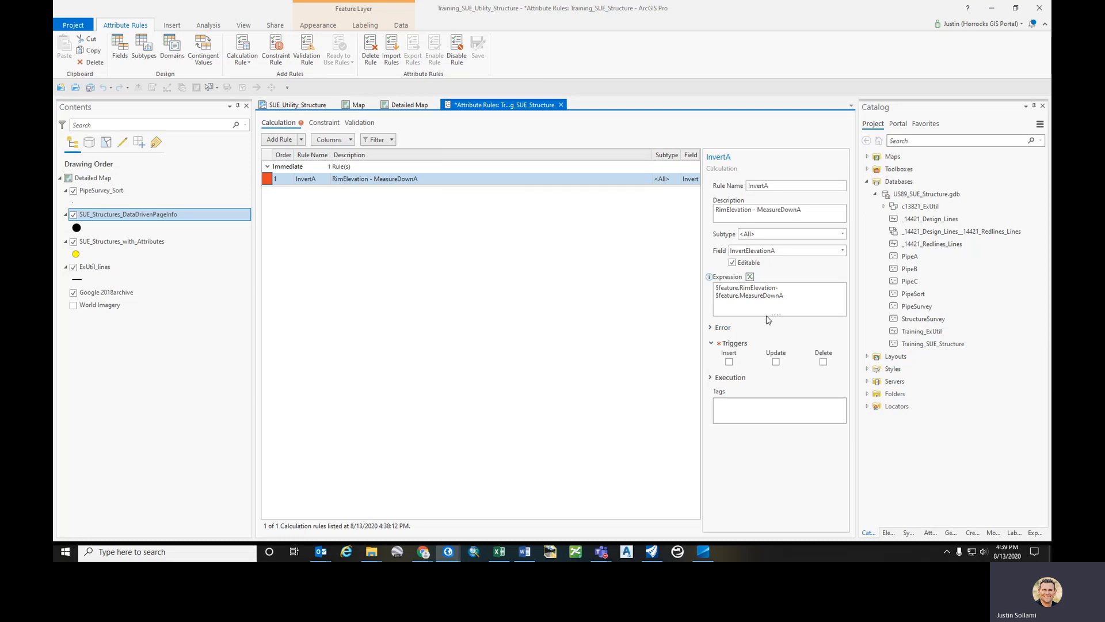
- Enable the Insert and Update triggers and save the attribute rules
click(730, 361)
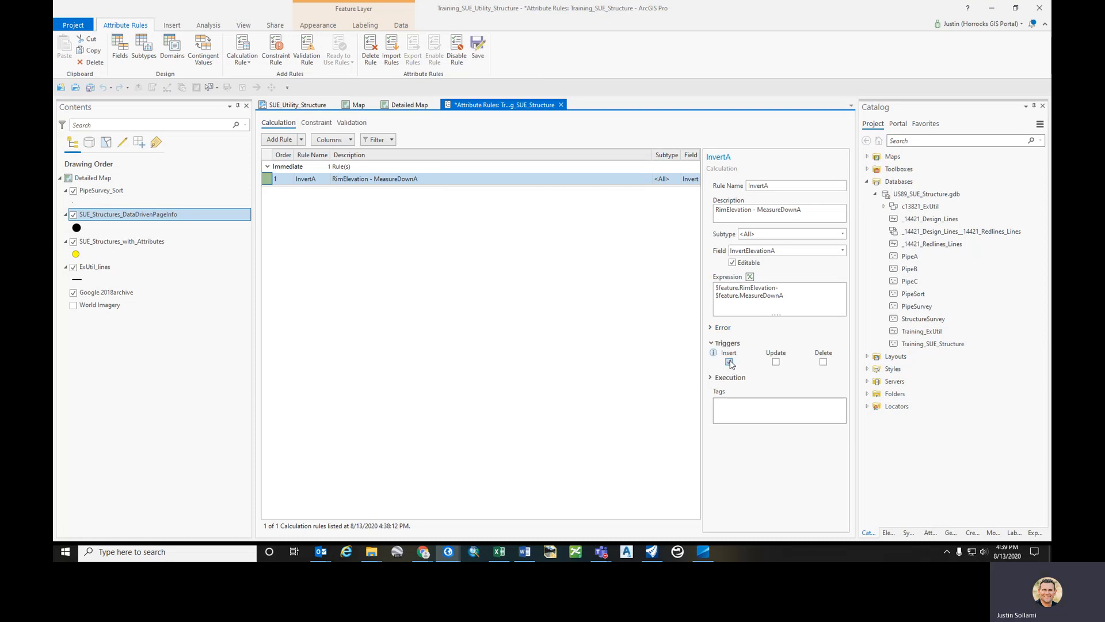
click(777, 362)
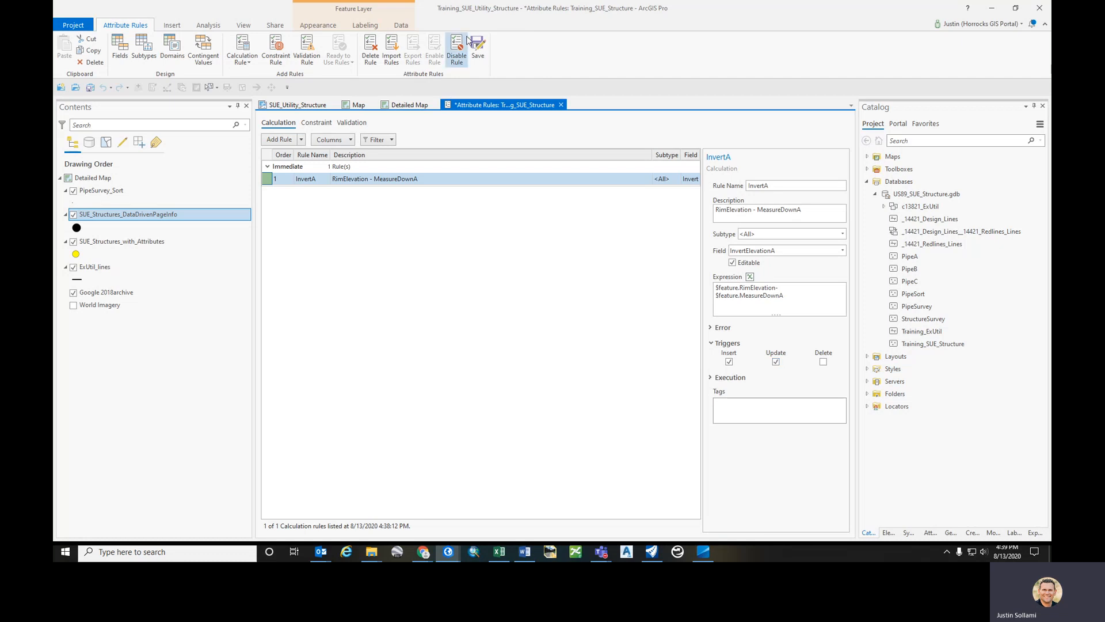
click(479, 57)
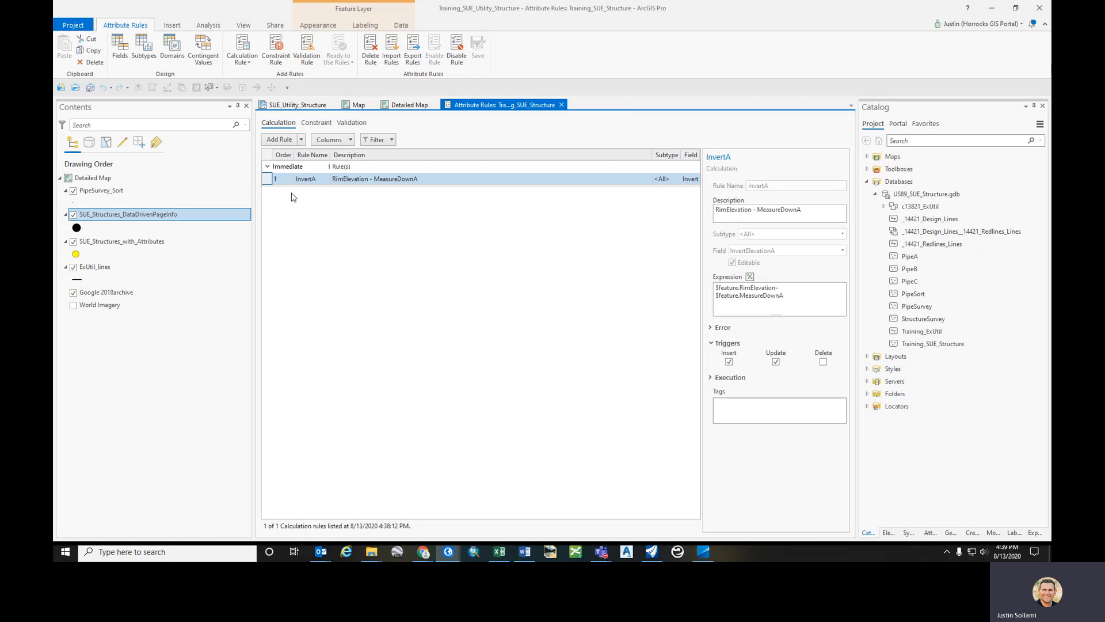
- Delete the InvertA rule and save the attribute rules
right_click(268, 182)
click(295, 222)
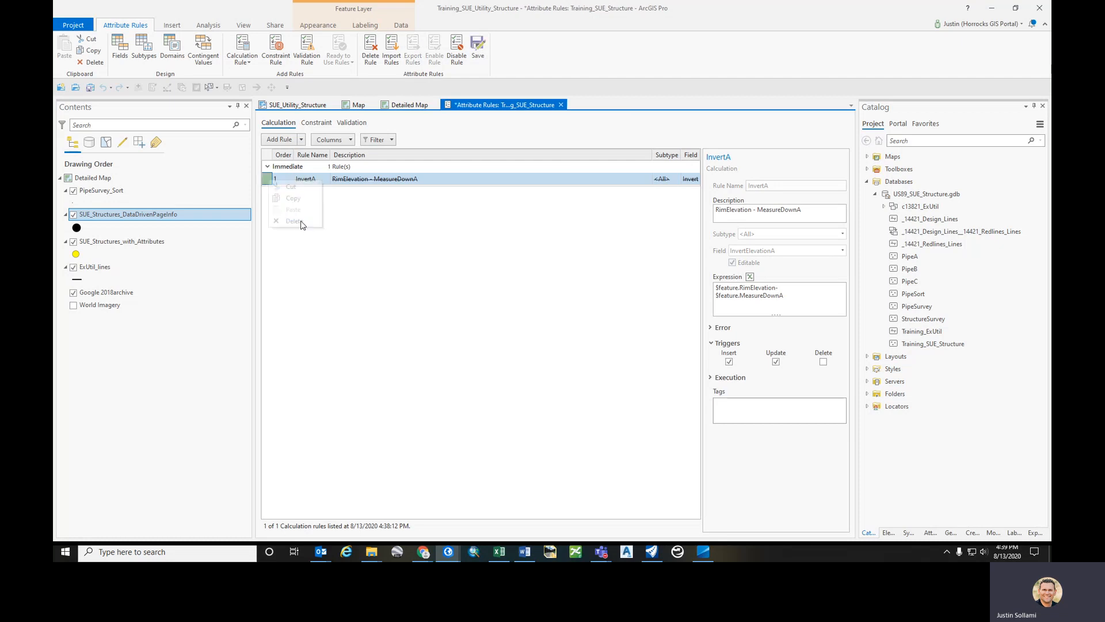
click(485, 50)
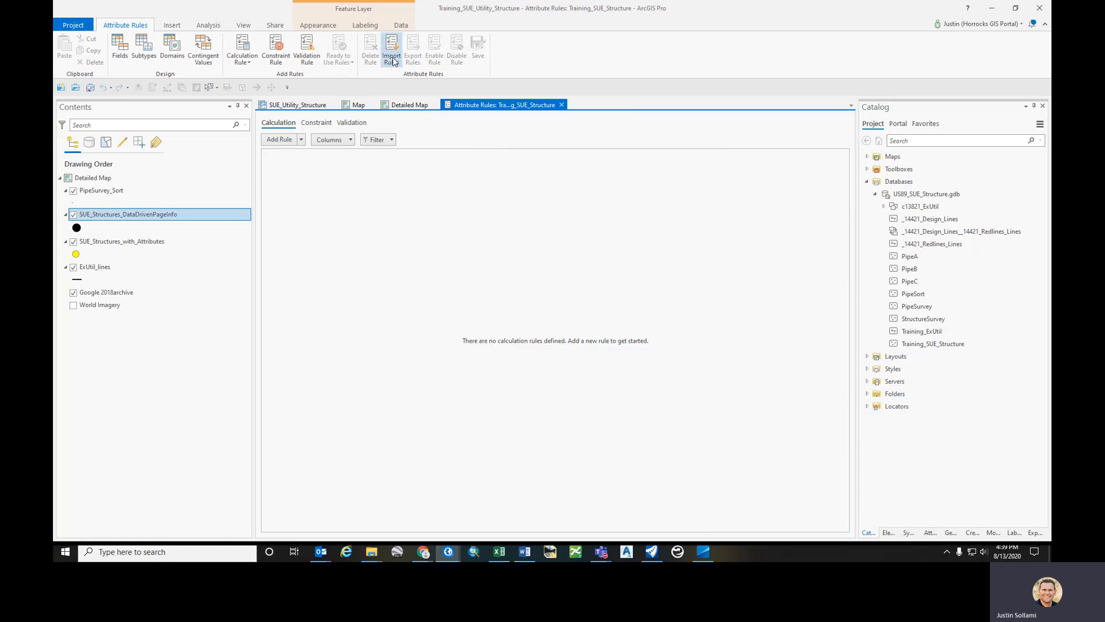
- Add a new calculation rule named InvertA
click(284, 143)
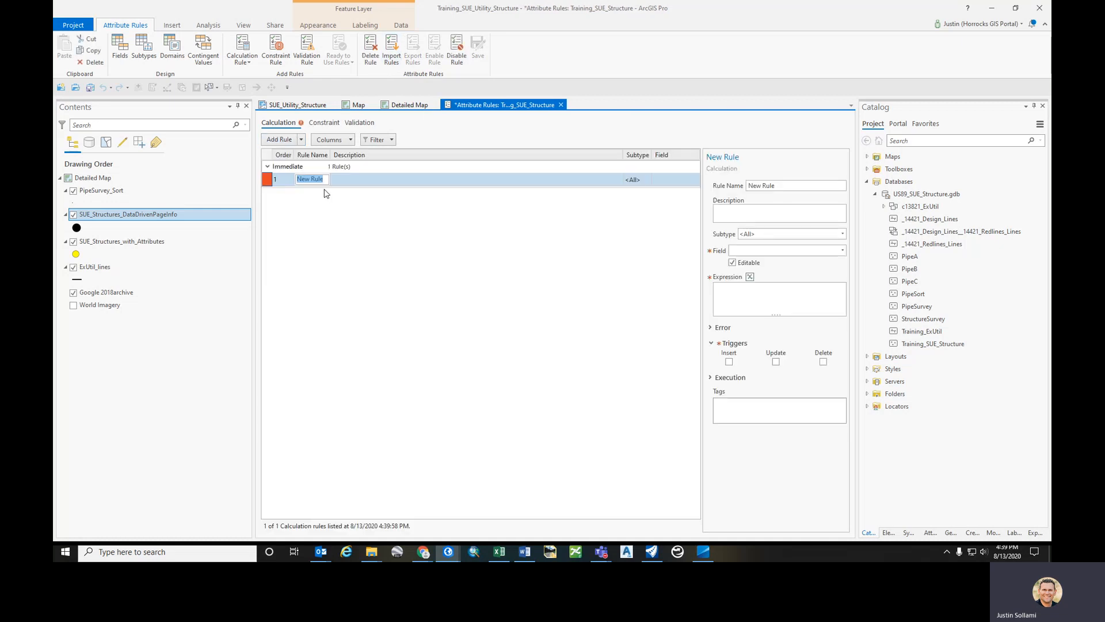
text(Inverta)
key(BackSpace)
text(A)
key(Return)
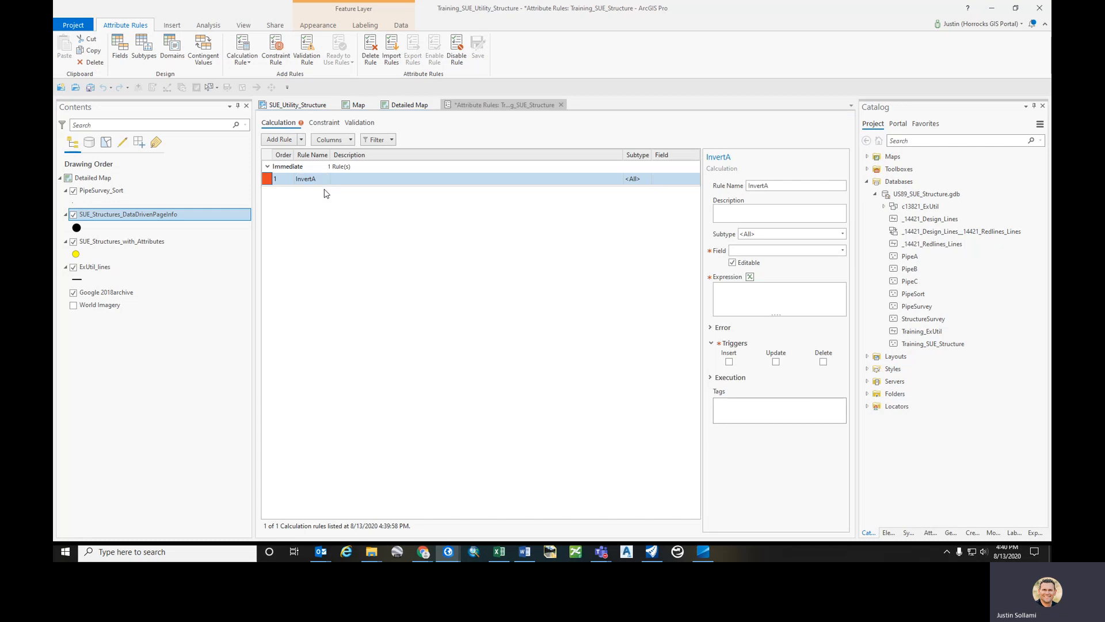
- Set the rule's description to InvertElevation
click(764, 212)
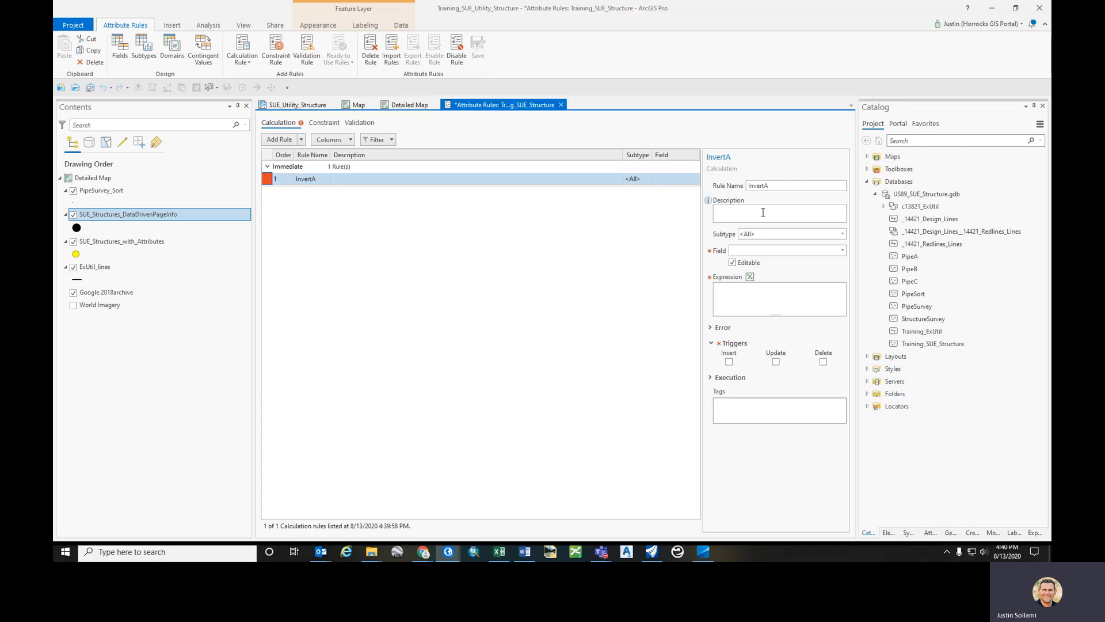
text(Invert)
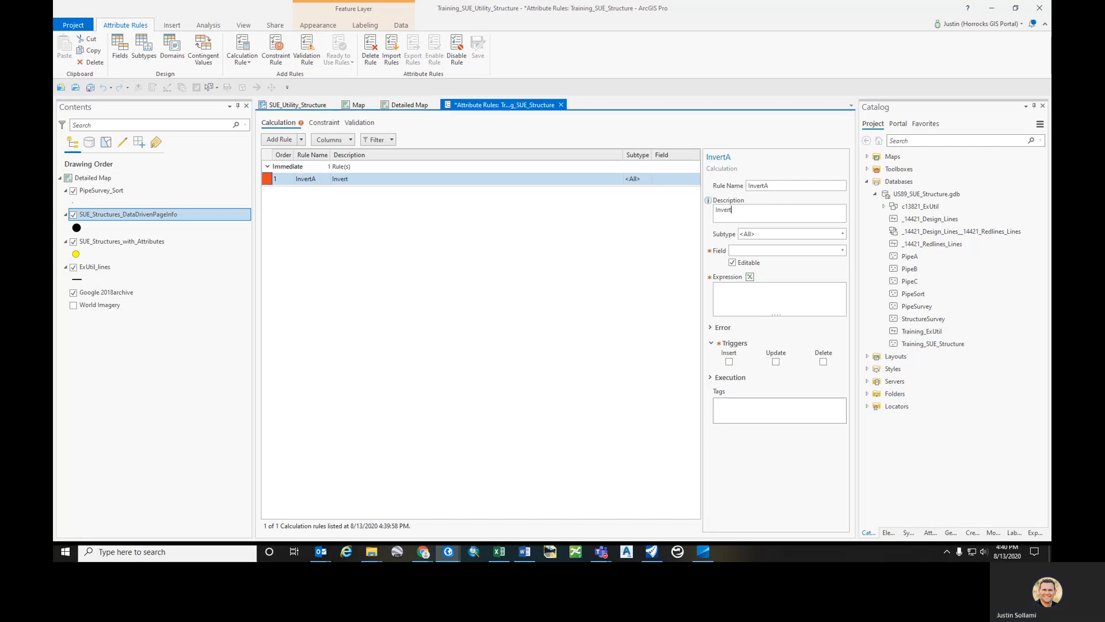
text(Elevation)
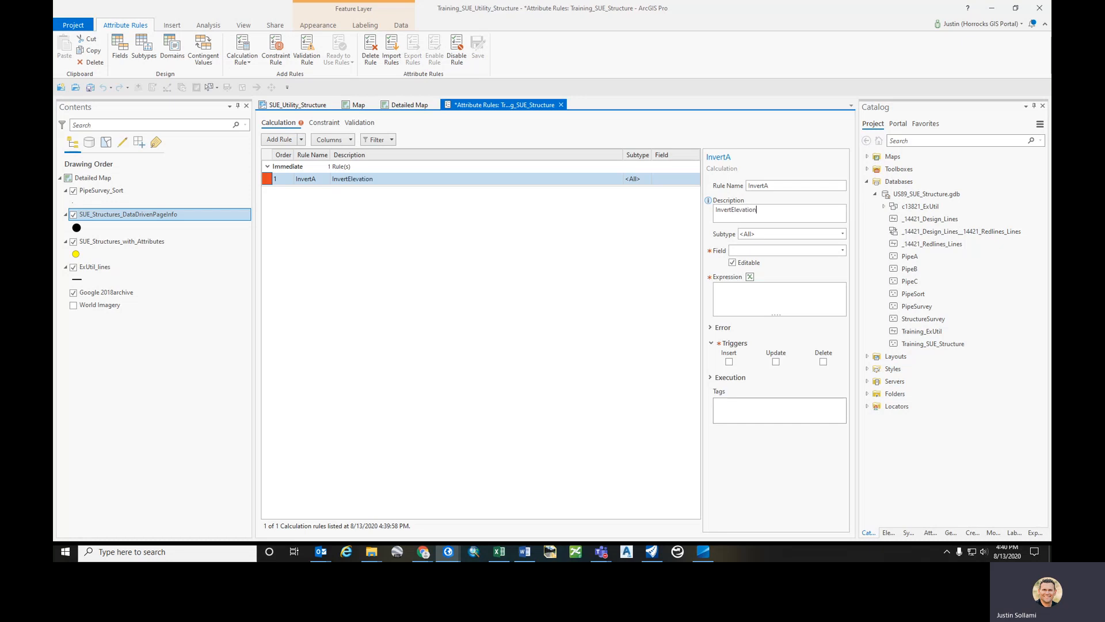
- Set the rule's target field to InvertElevationA
click(842, 249)
scroll(776, 398, down, 10)
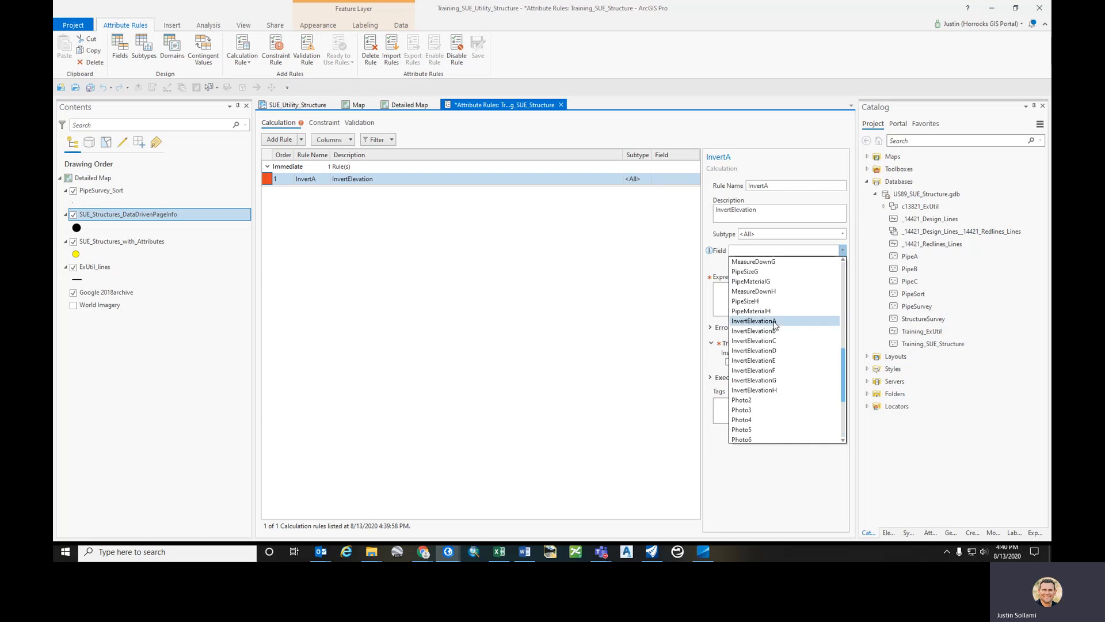
click(773, 320)
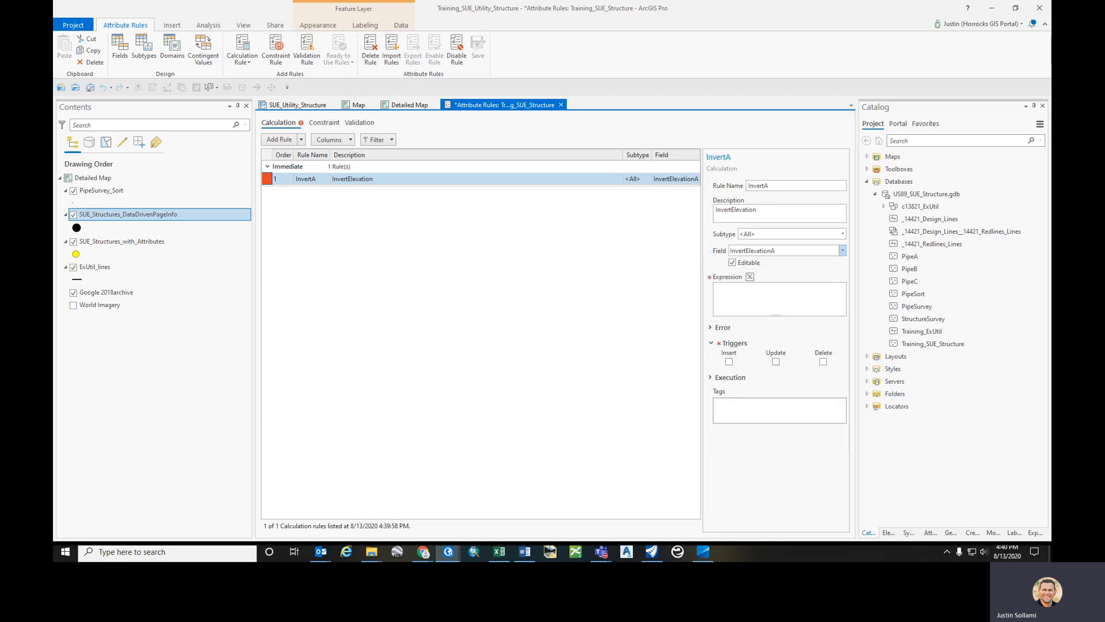
- Paste and verify the InvertA Arcade expression: return null if MeasureDownA is null, otherwise RimElevation minus MeasureDownA
click(499, 551)
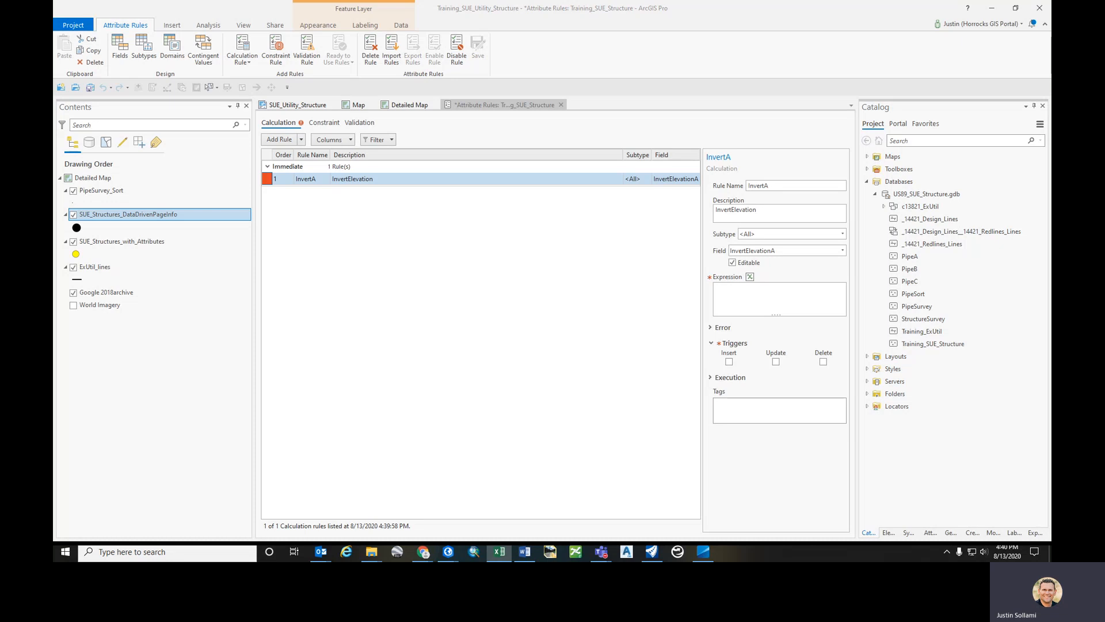
click(749, 277)
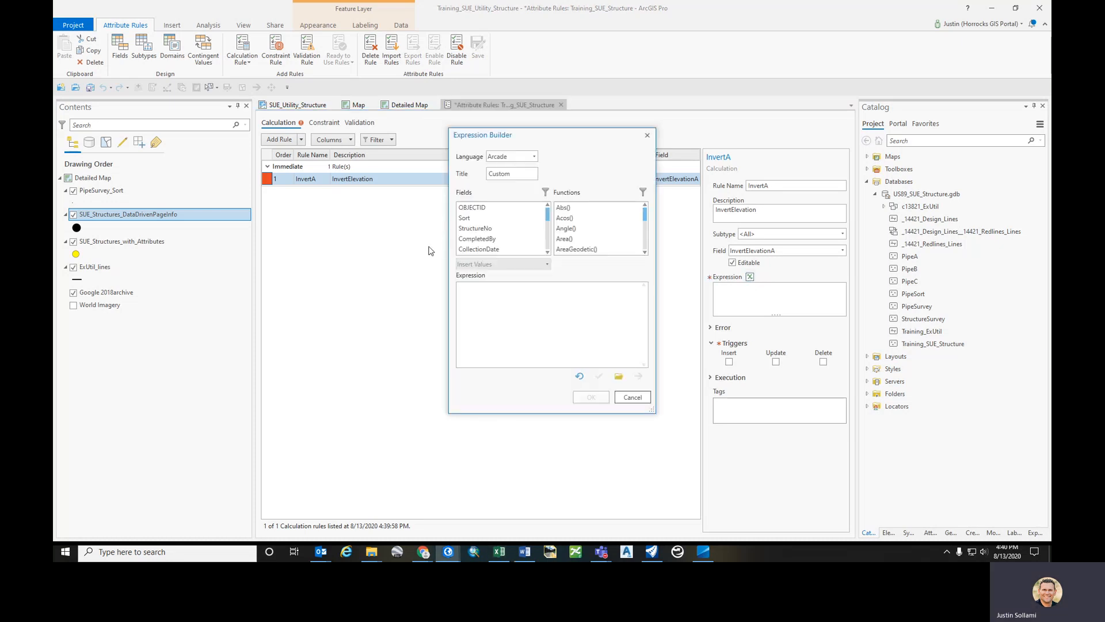
click(498, 304)
text(if ($feature.MeasureDownA == null){     return null } else {     $feature.RimElevation-$feature.MeasureDownA })
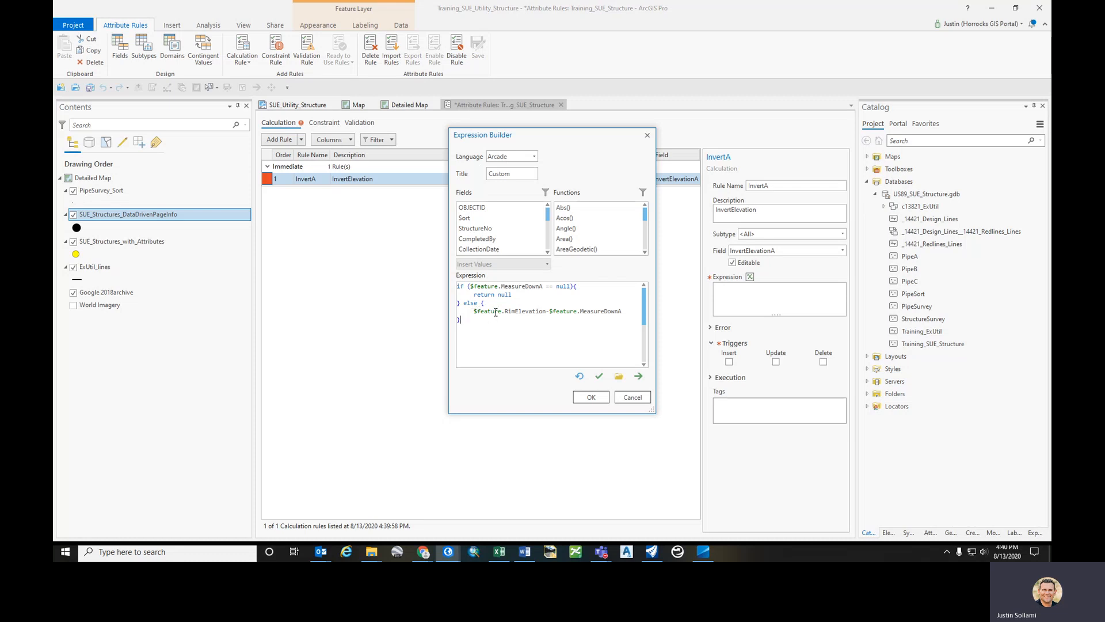
drag(506, 311, 553, 313)
click(598, 377)
click(590, 397)
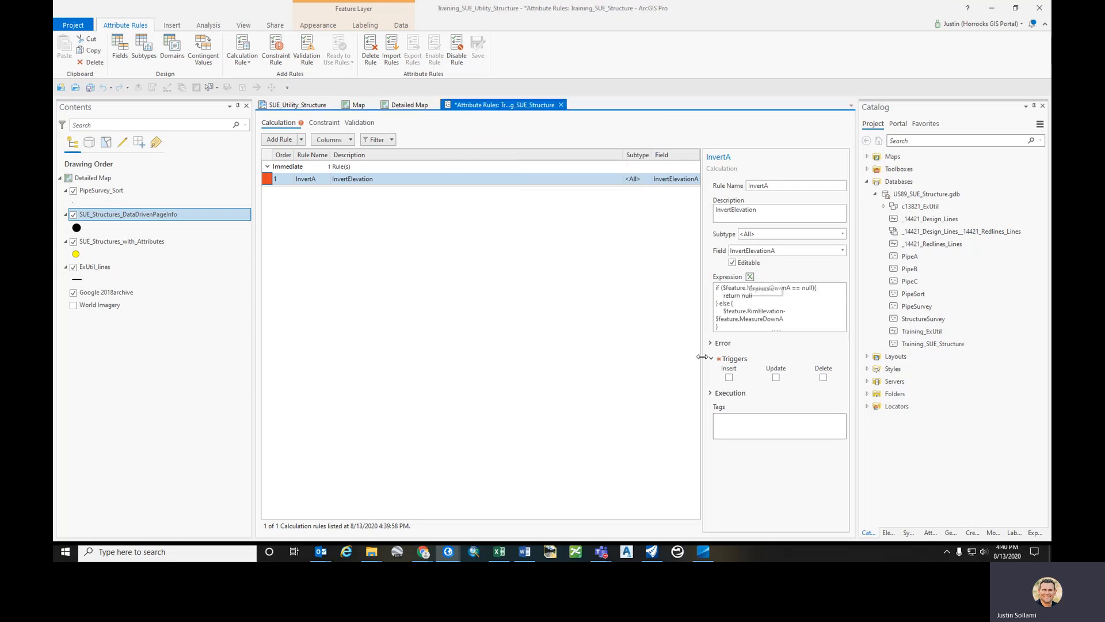
- Enable the Insert and Update triggers for the InvertA rule and save the attribute rules
click(729, 377)
click(776, 378)
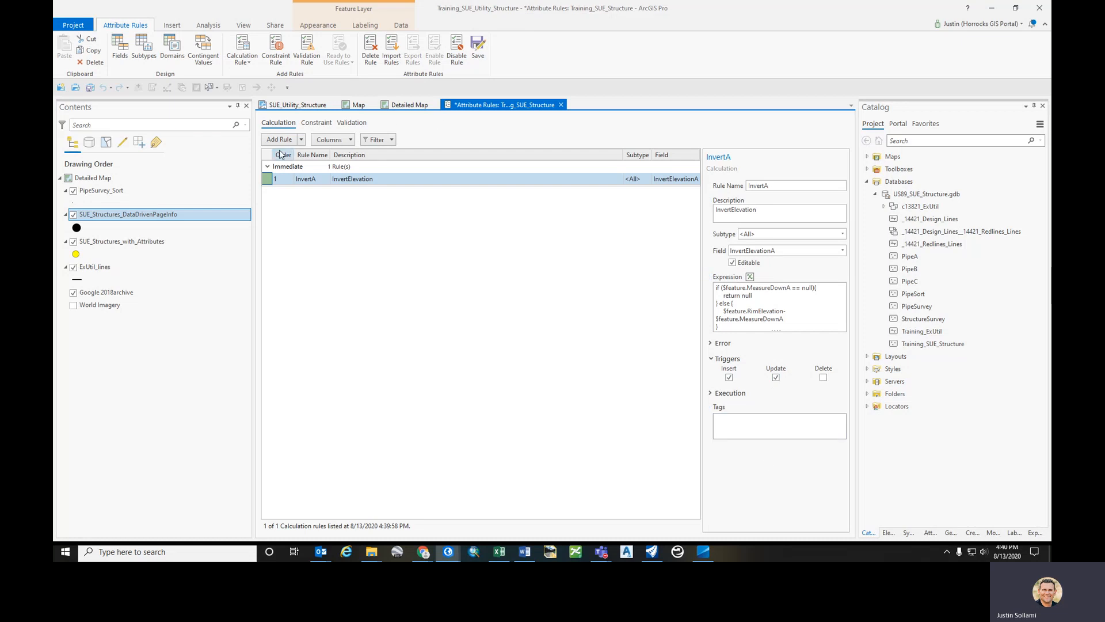
click(477, 48)
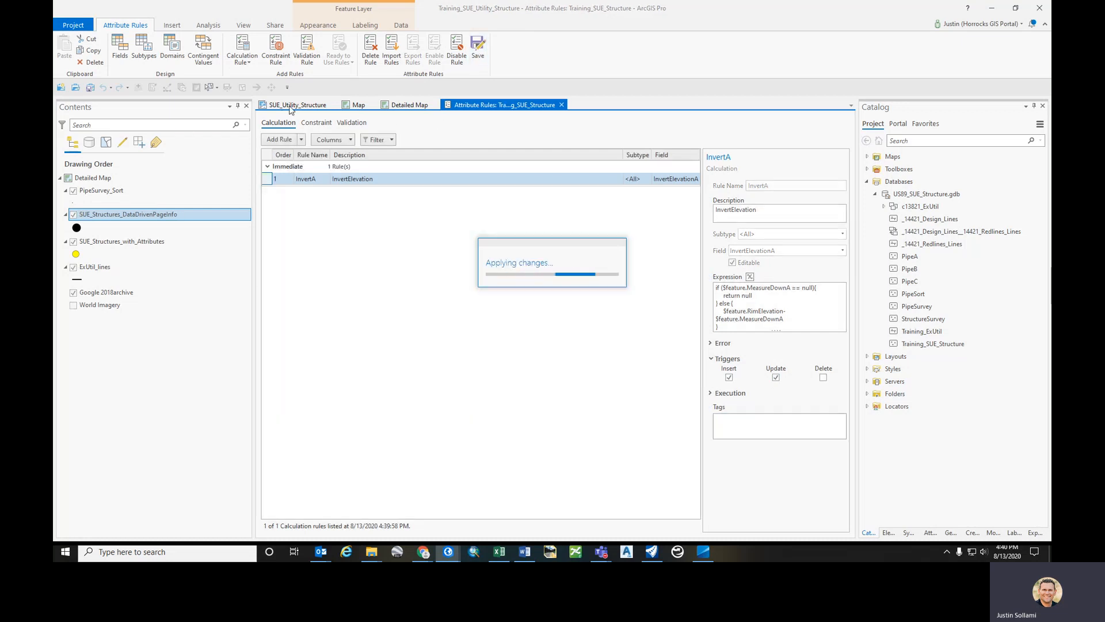
- Open the SUE_Structures_DataDrivenPageInfo attribute table from the layout and select the MS-516 record
click(290, 107)
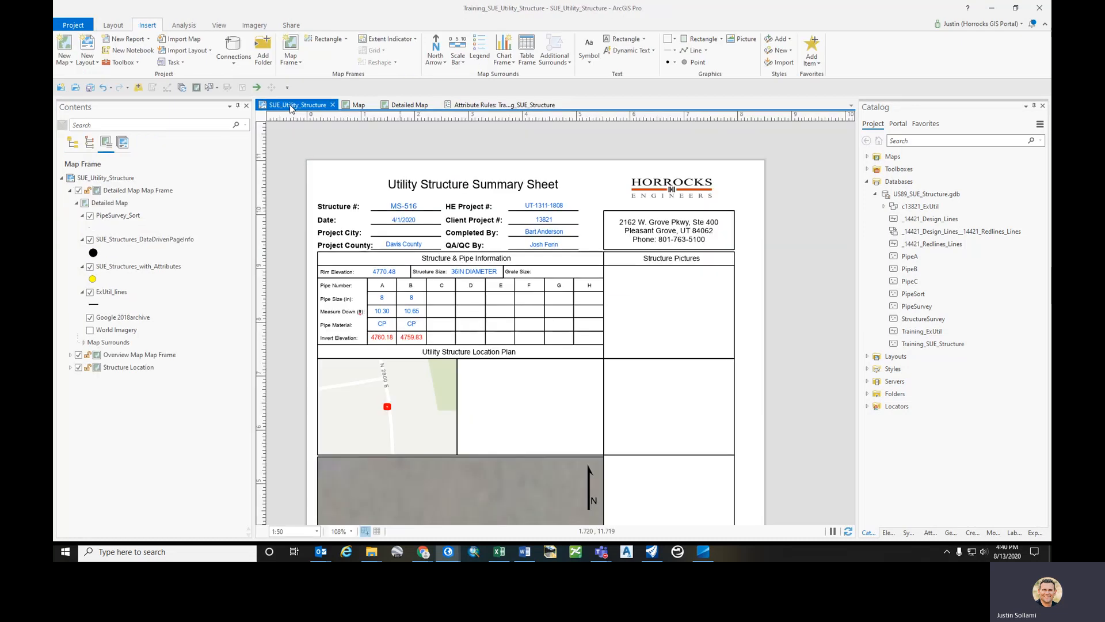
click(122, 240)
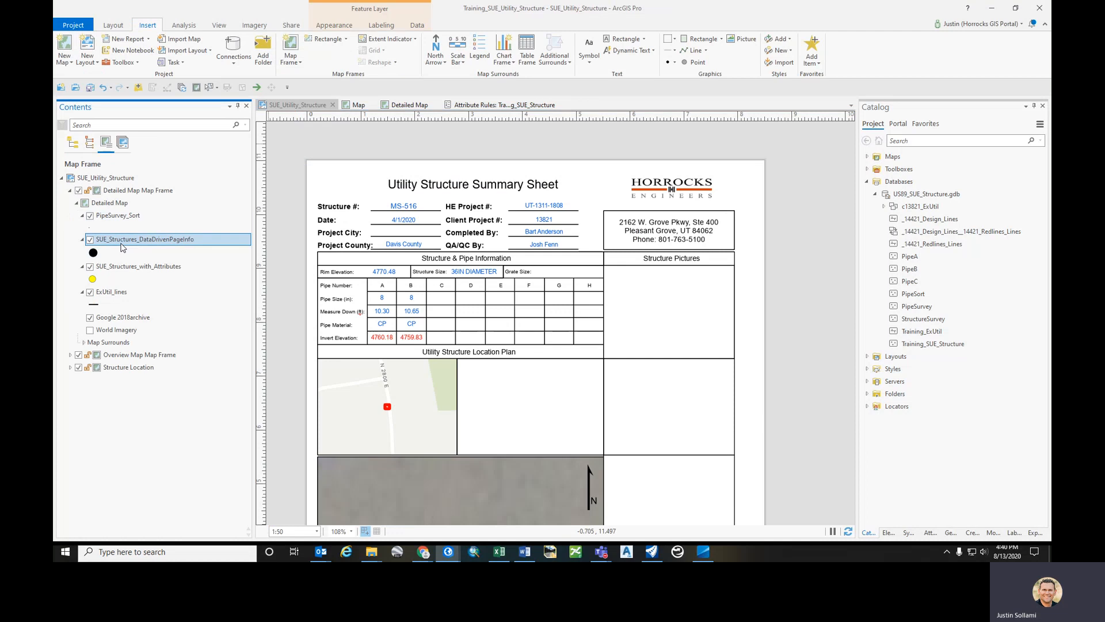
key(ctrl+t)
drag(450, 246, 414, 323)
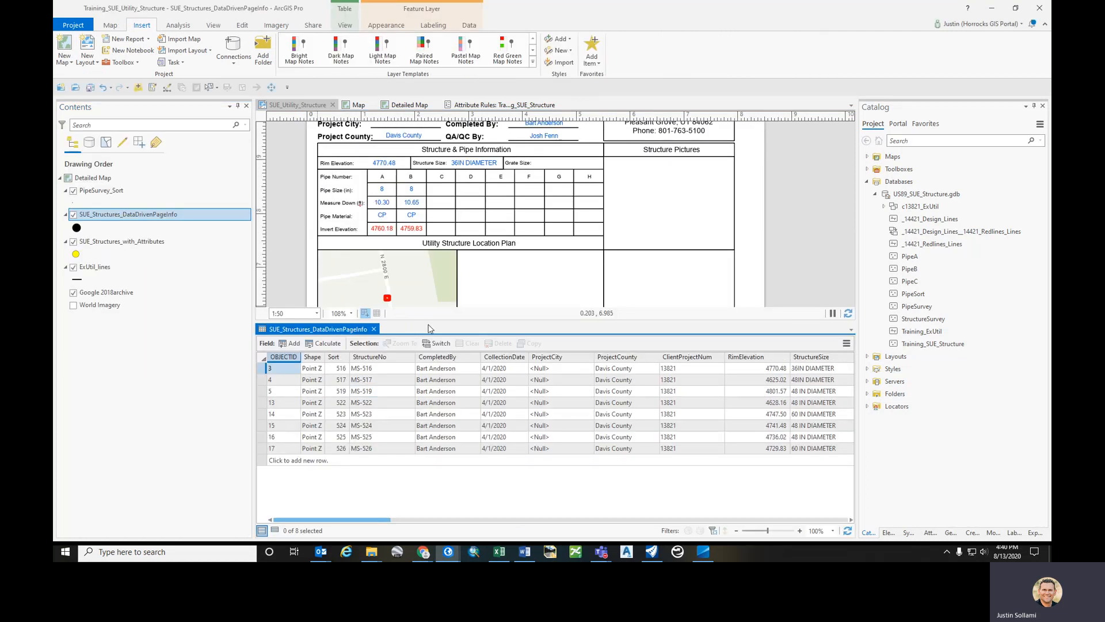
click(268, 368)
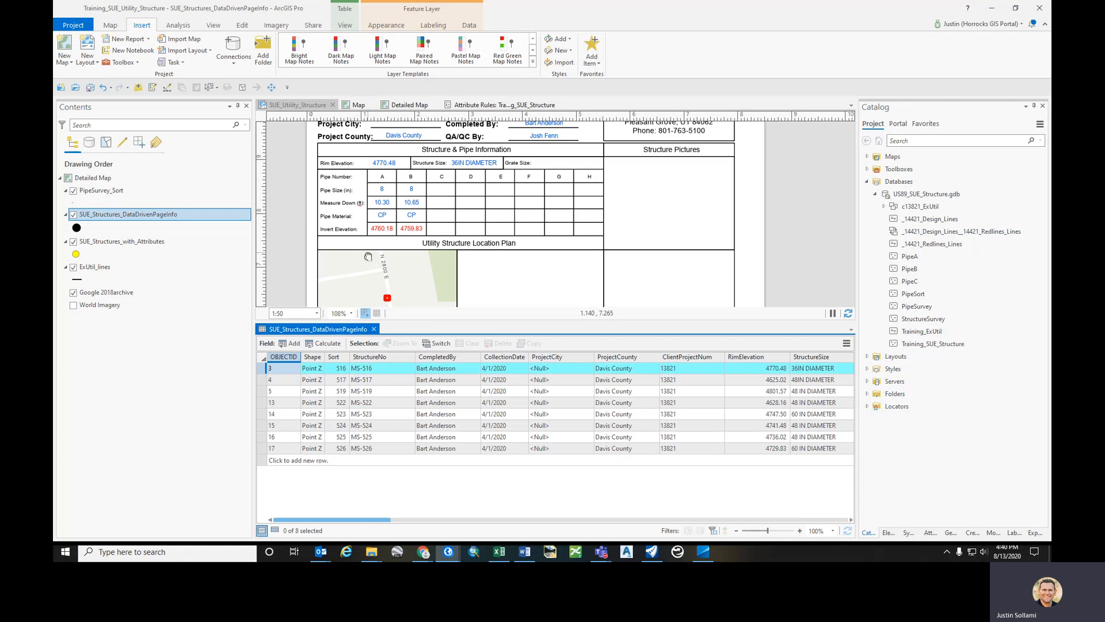
scroll(371, 258, down, 5)
scroll(377, 258, up, 5)
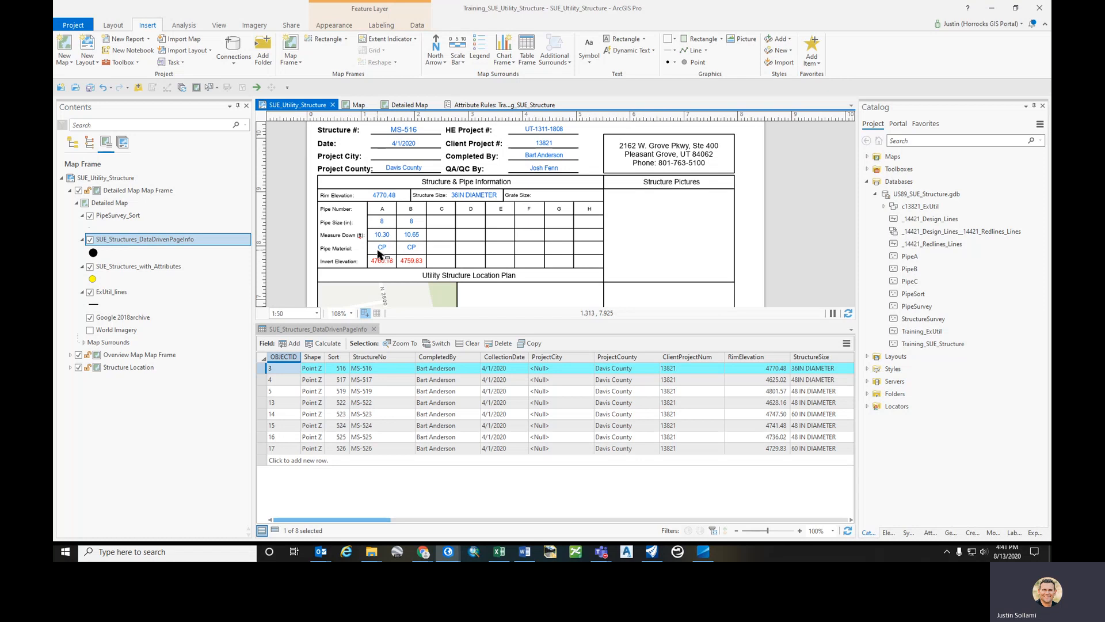
drag(371, 524, 442, 524)
- Set MeasureDownA for structure MS-516 to 8
double_click(612, 368)
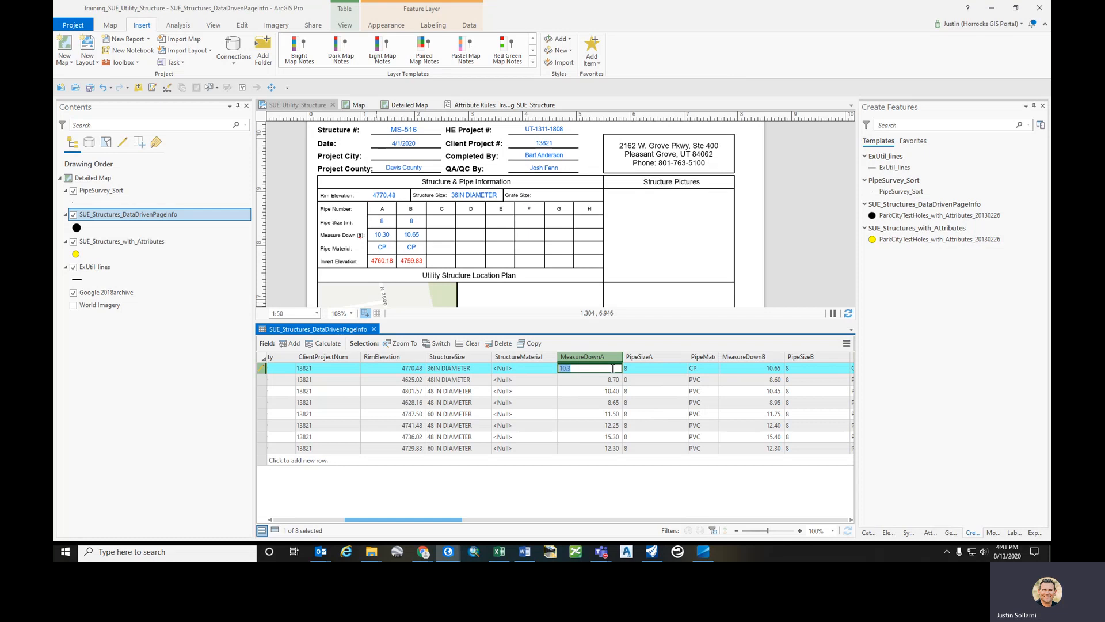
text(8)
key(Return)
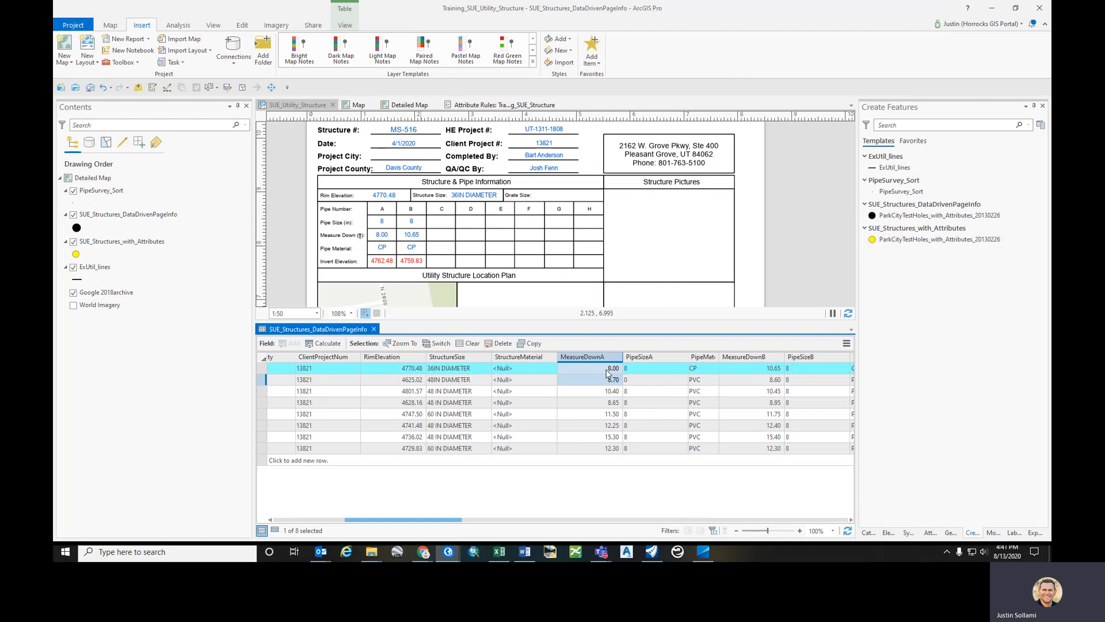
- Set the PipeMatA value for structure MS-516 to PVC
click(701, 369)
click(701, 369)
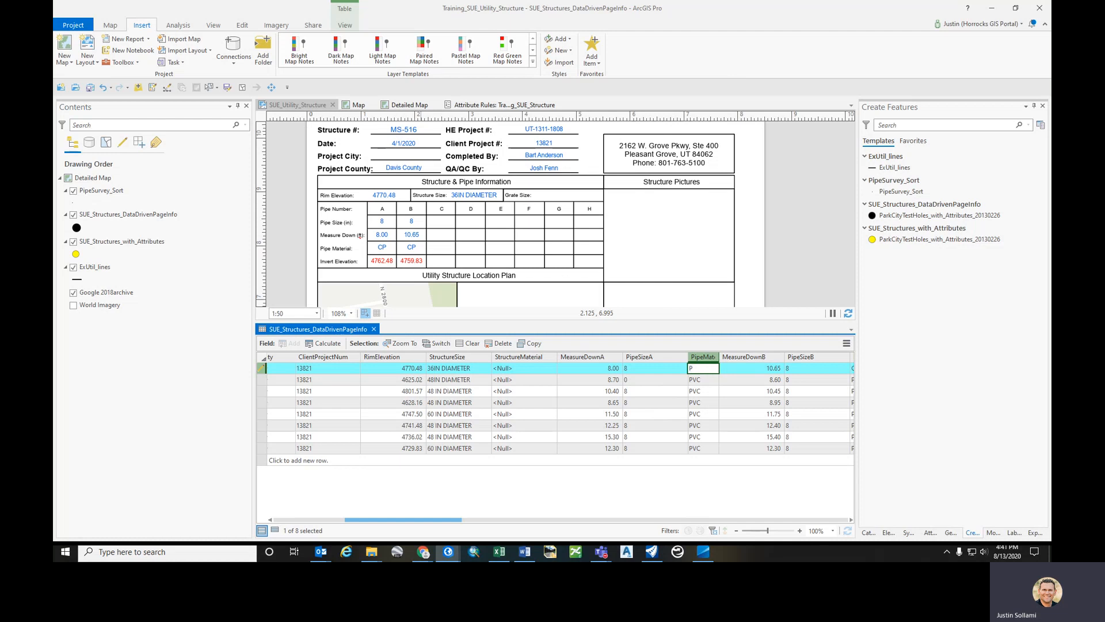
key(Return)
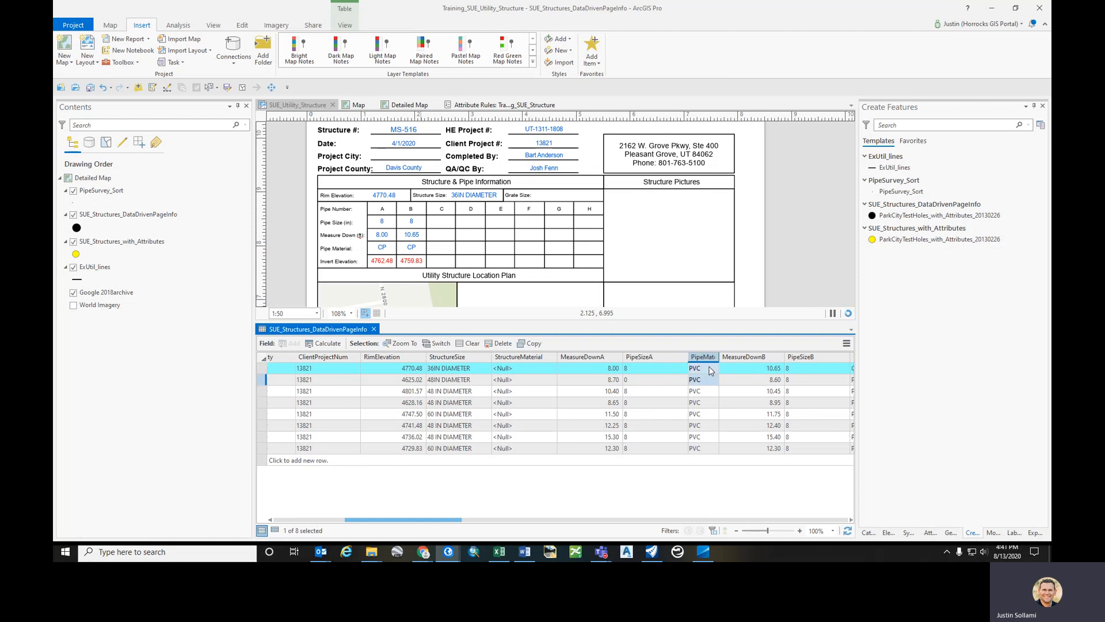
- Set MeasureDownA for structure MS-516 back to 10.30 and close the attribute table
click(613, 367)
click(613, 368)
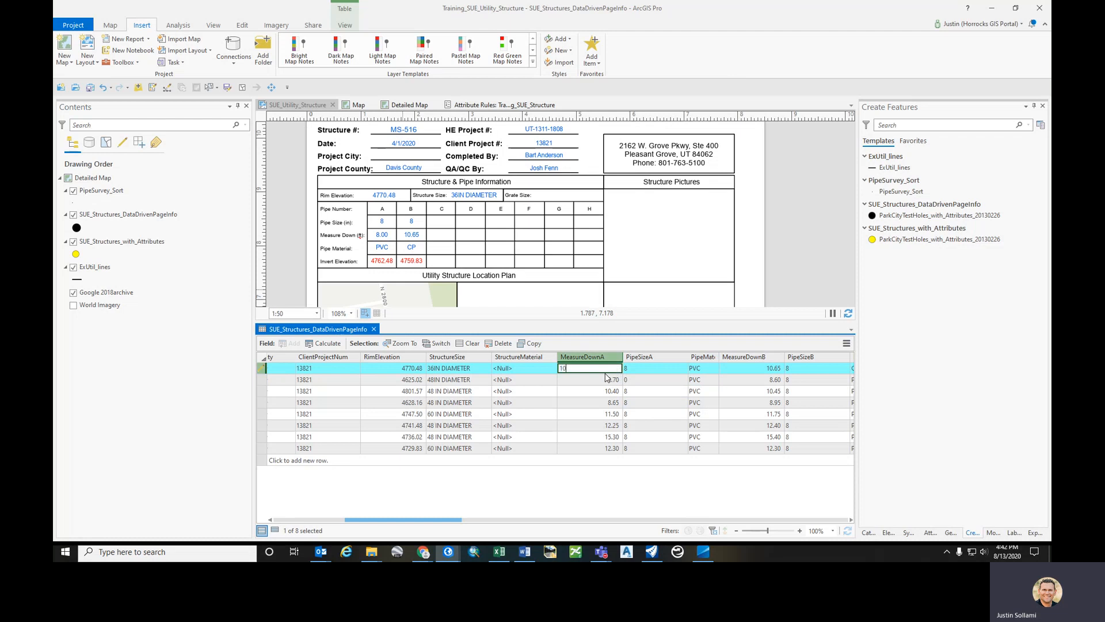
key(Return)
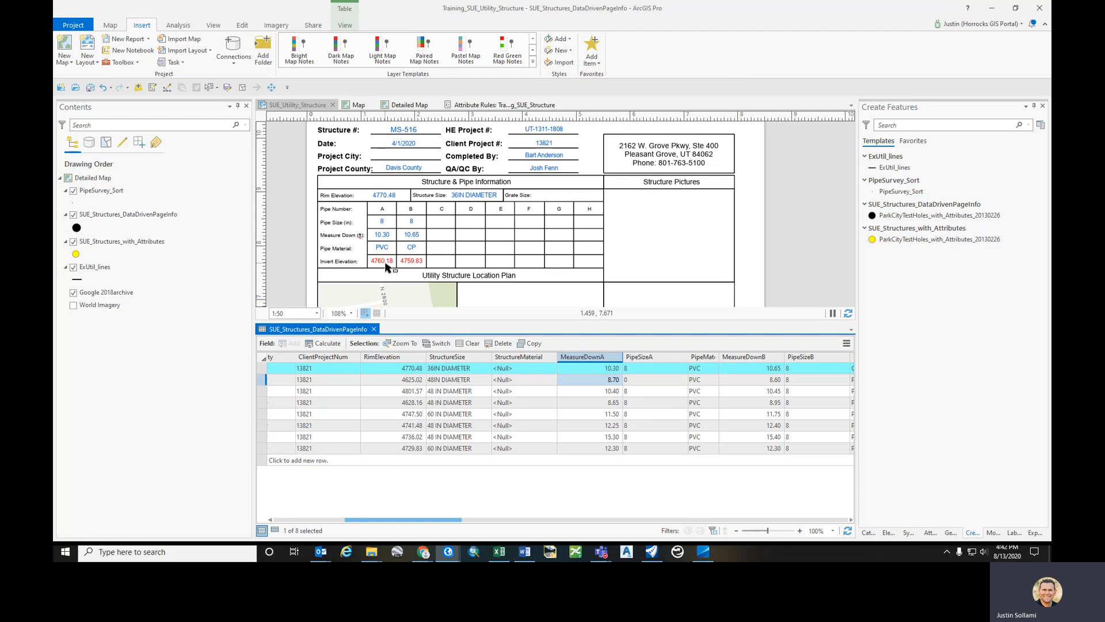
click(374, 329)
- Delete the InvertA rule from the Training_SUE_Structure attribute rules and save
click(500, 105)
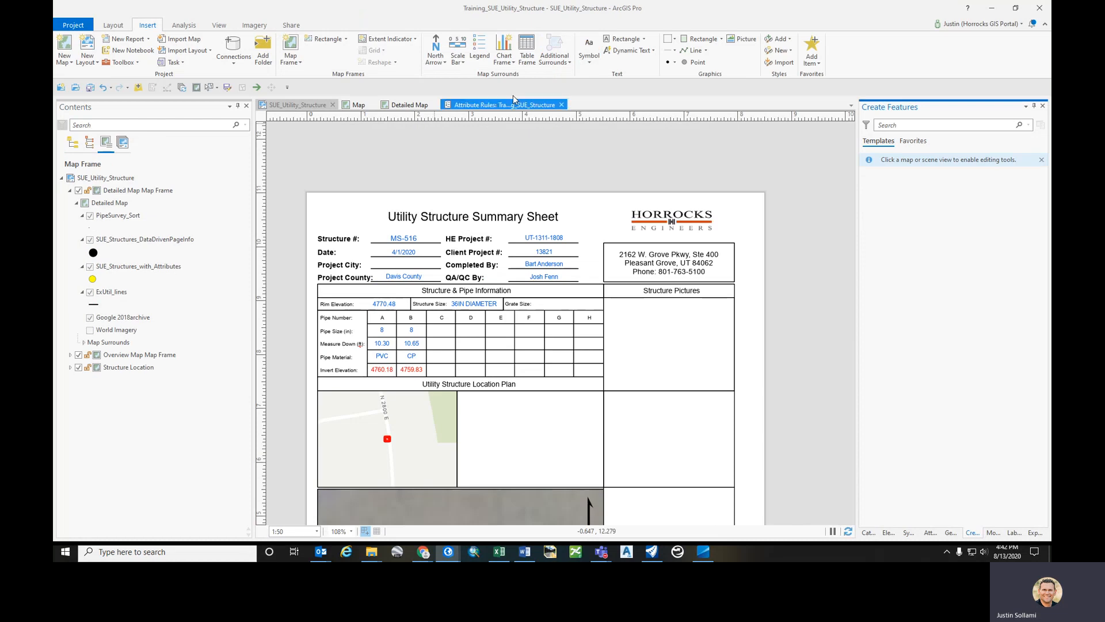
right_click(266, 190)
click(291, 227)
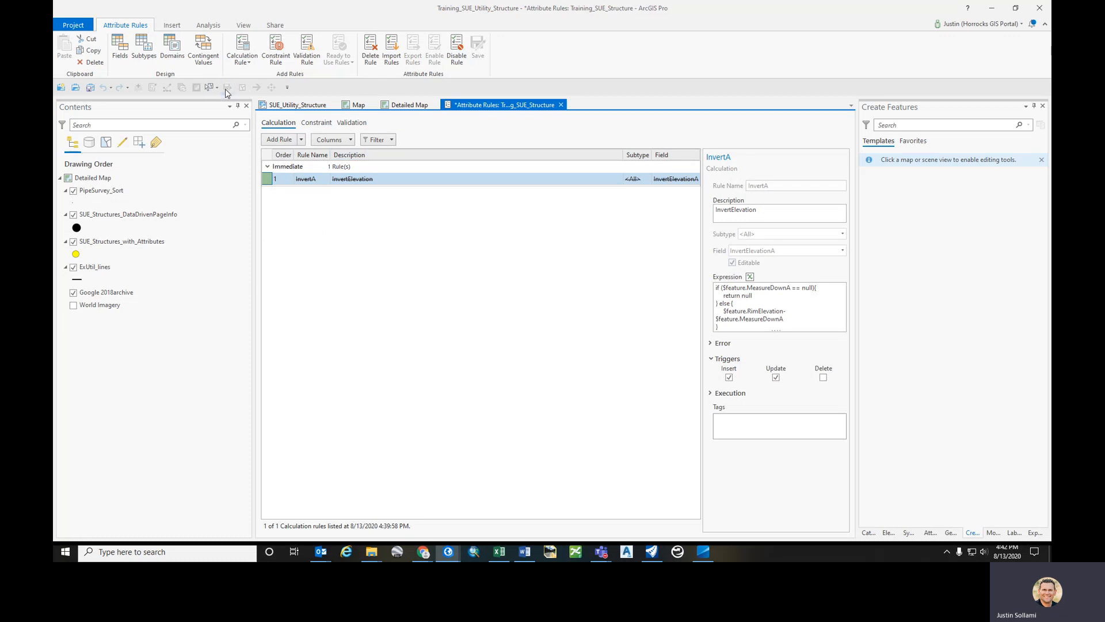
click(299, 105)
click(500, 105)
click(478, 47)
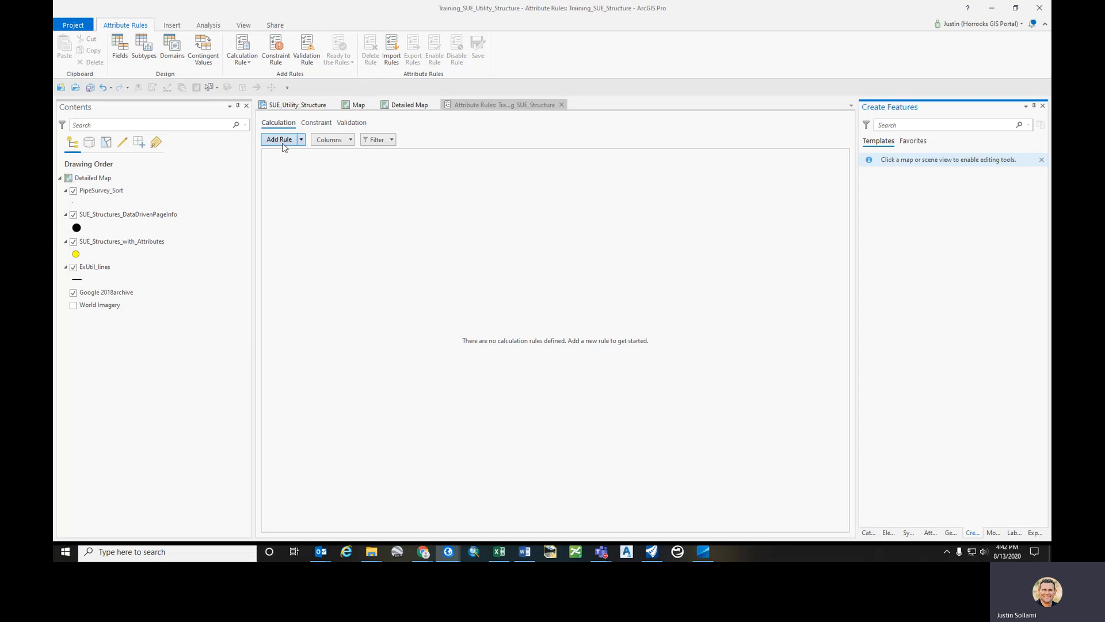
- Import attribute rules from Invert Attribute Rules.csv in the Structure Sheets Training project folder
click(396, 56)
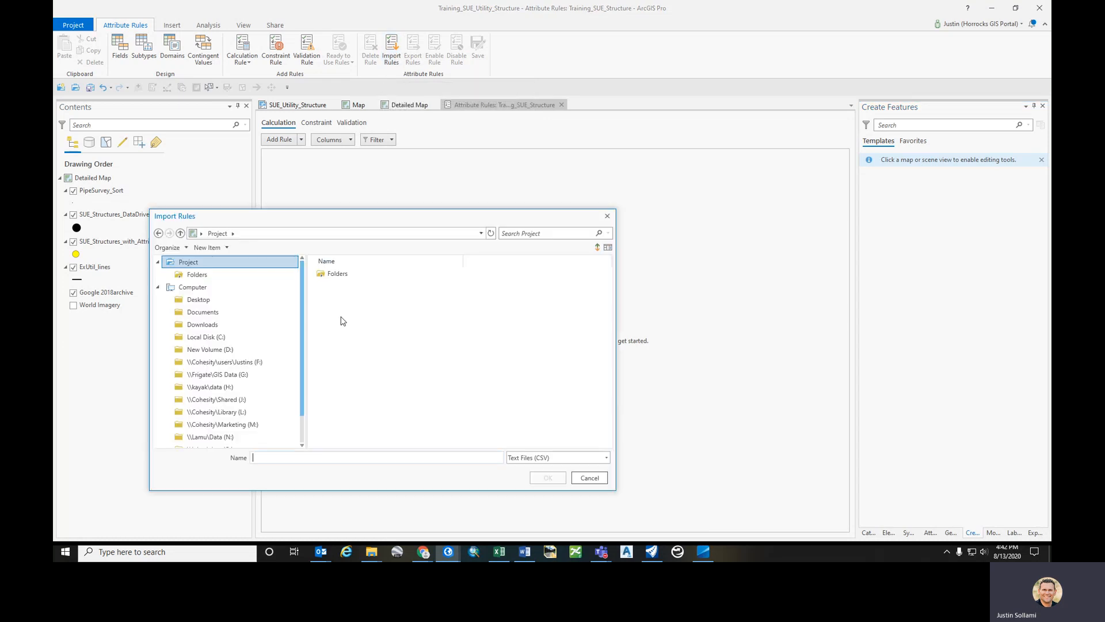
double_click(351, 299)
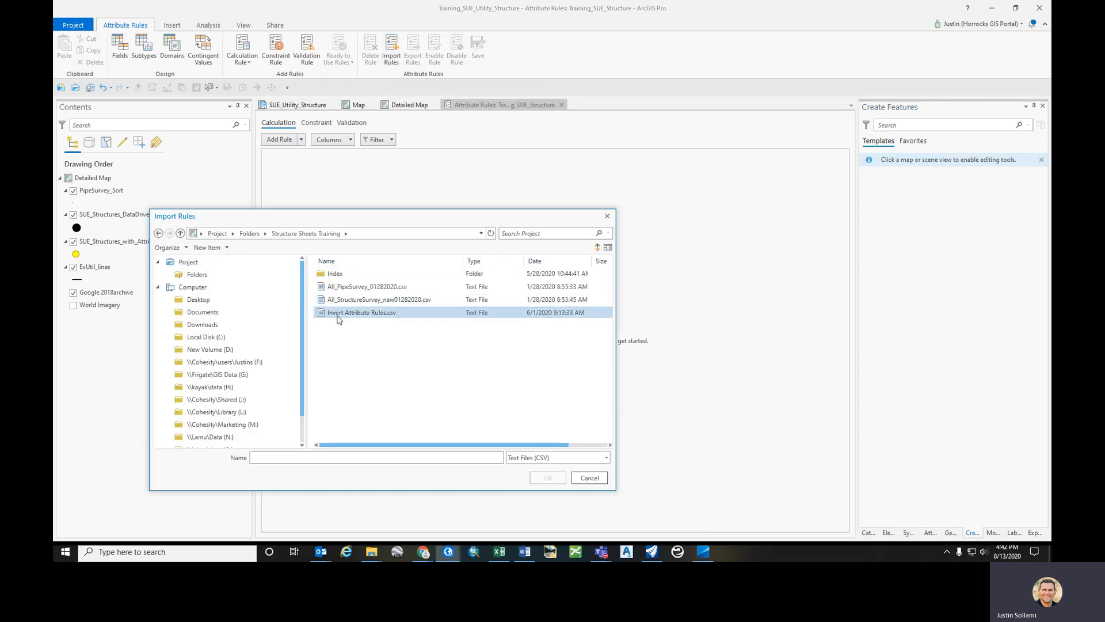
click(345, 312)
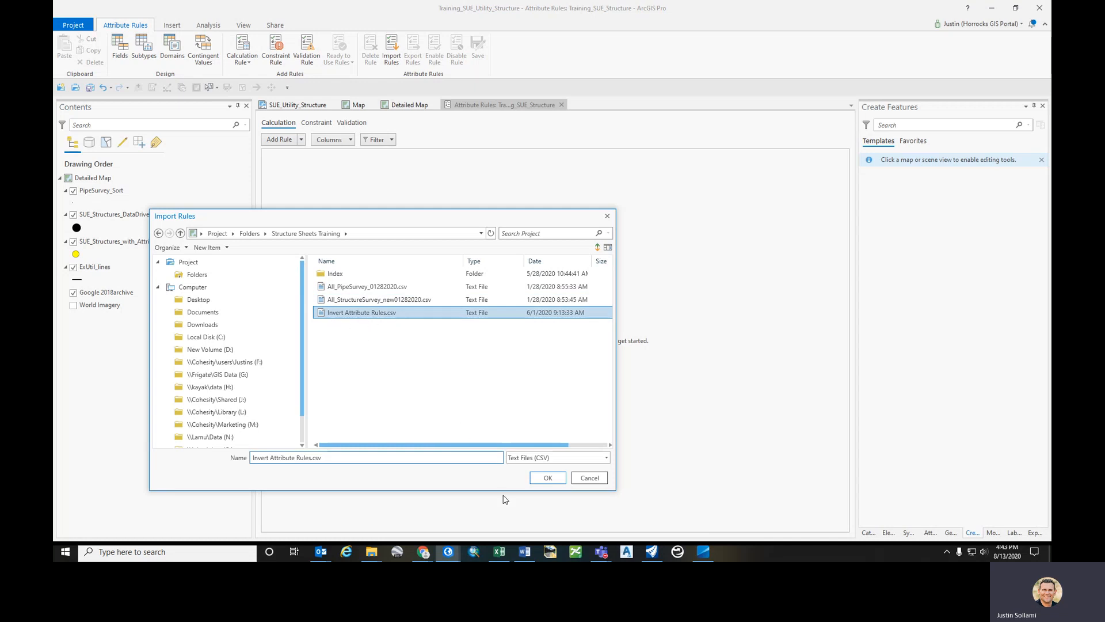
click(558, 478)
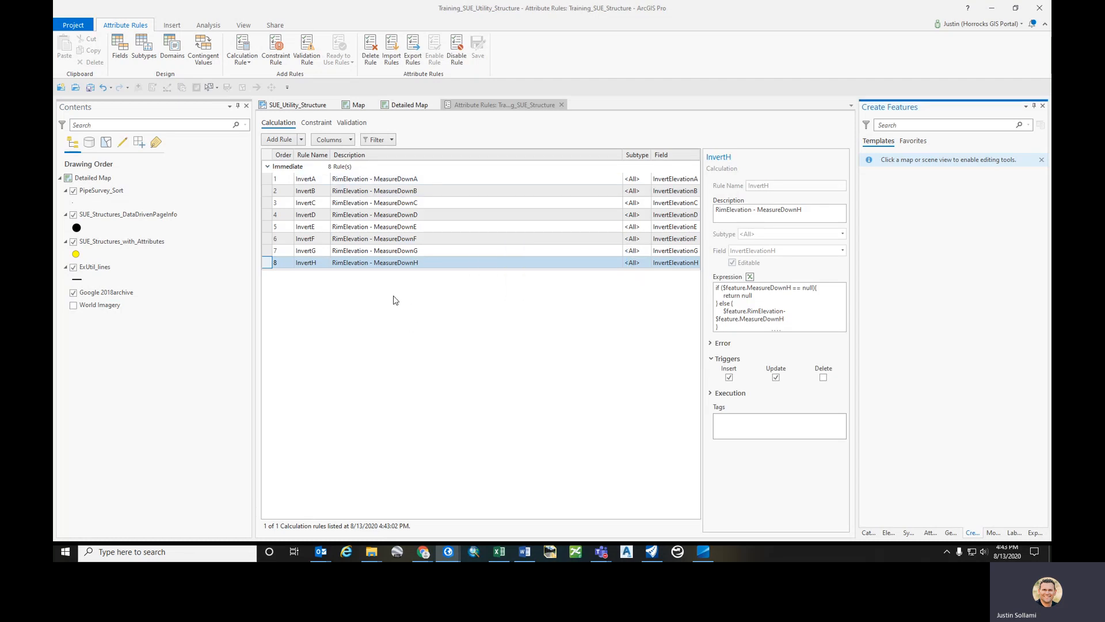
click(298, 106)
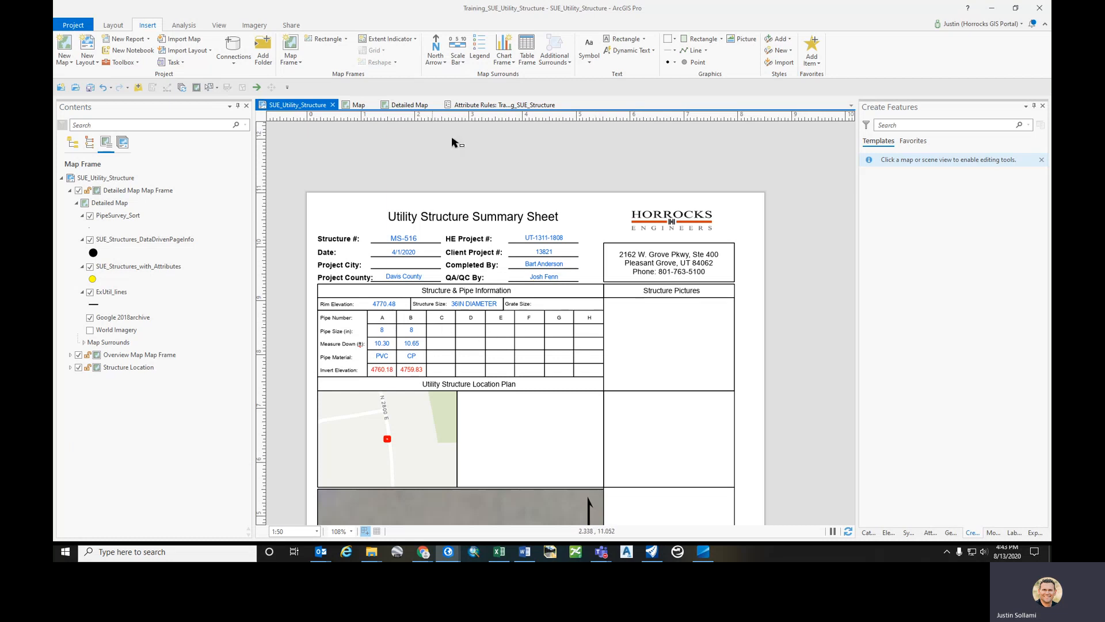
click(498, 108)
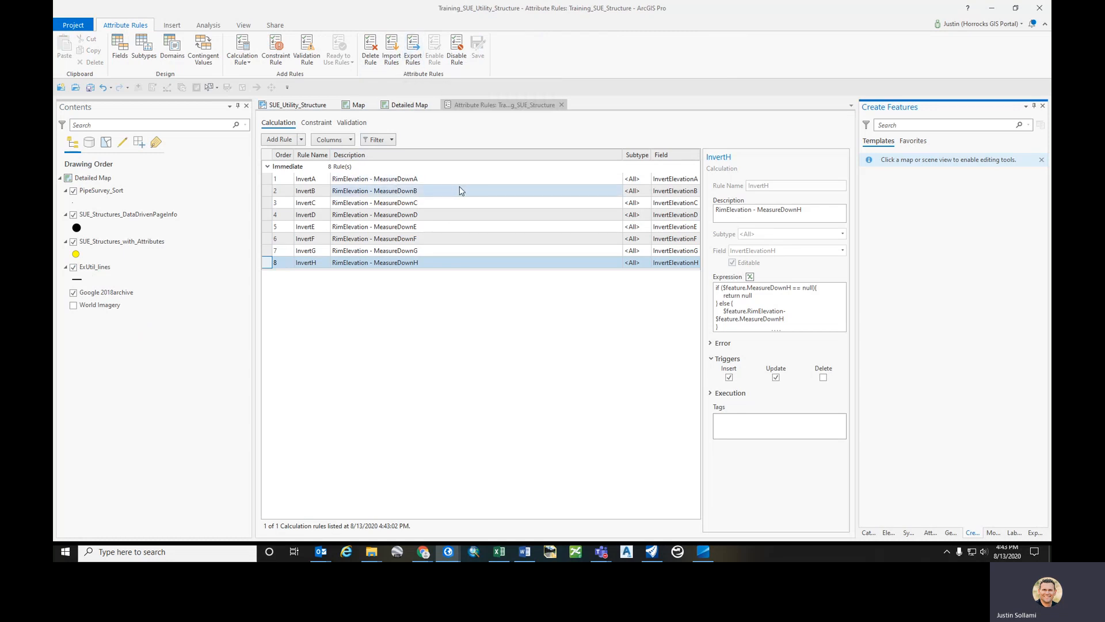
click(420, 182)
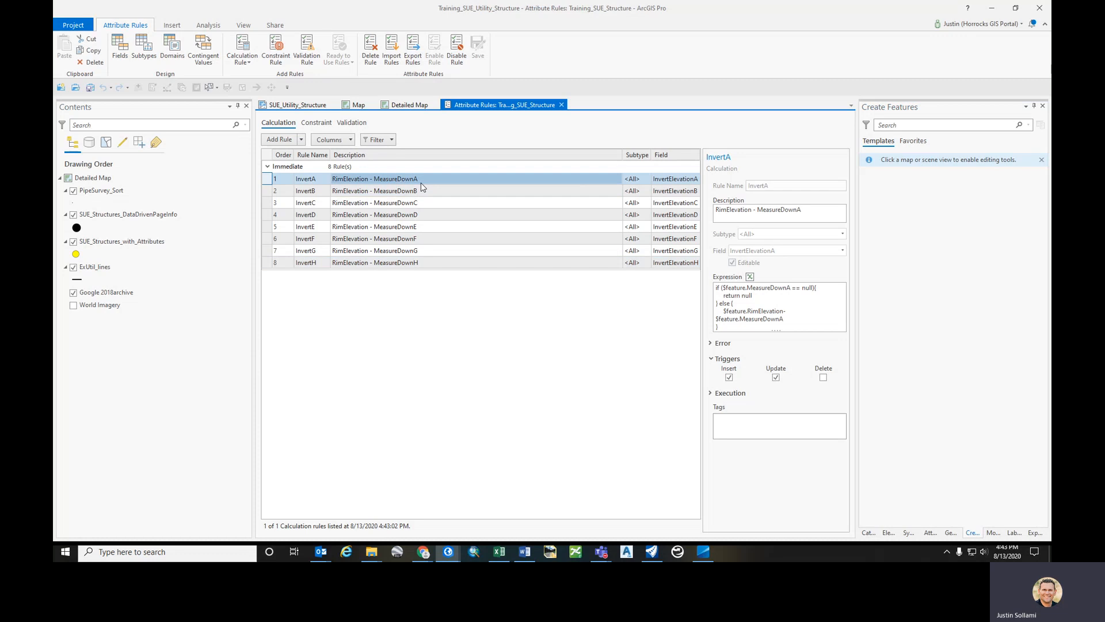
click(412, 61)
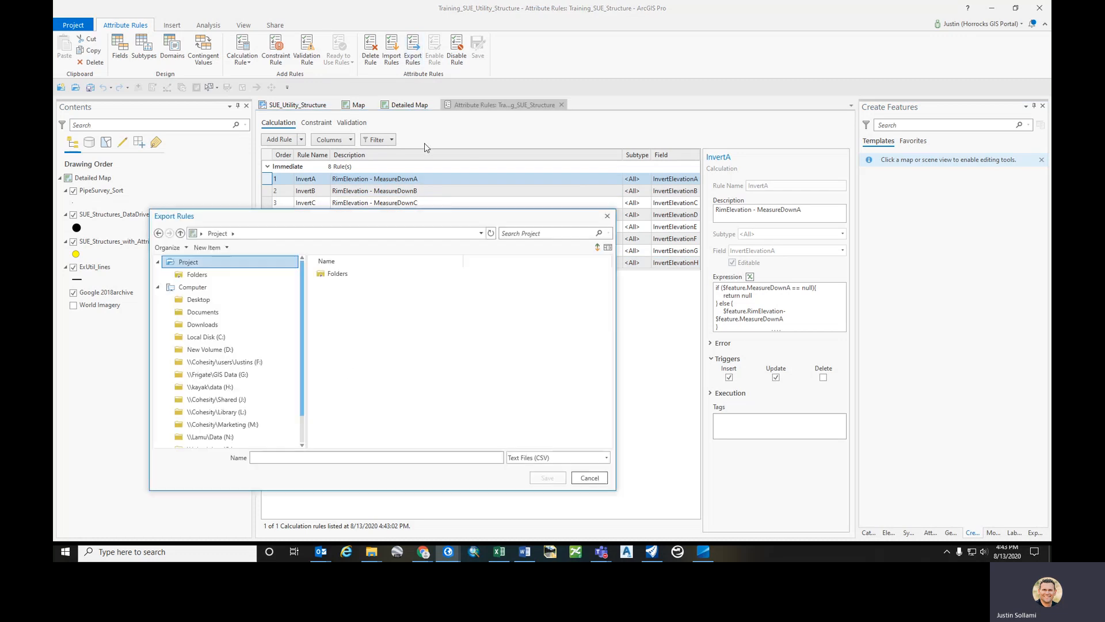
double_click(360, 273)
double_click(354, 298)
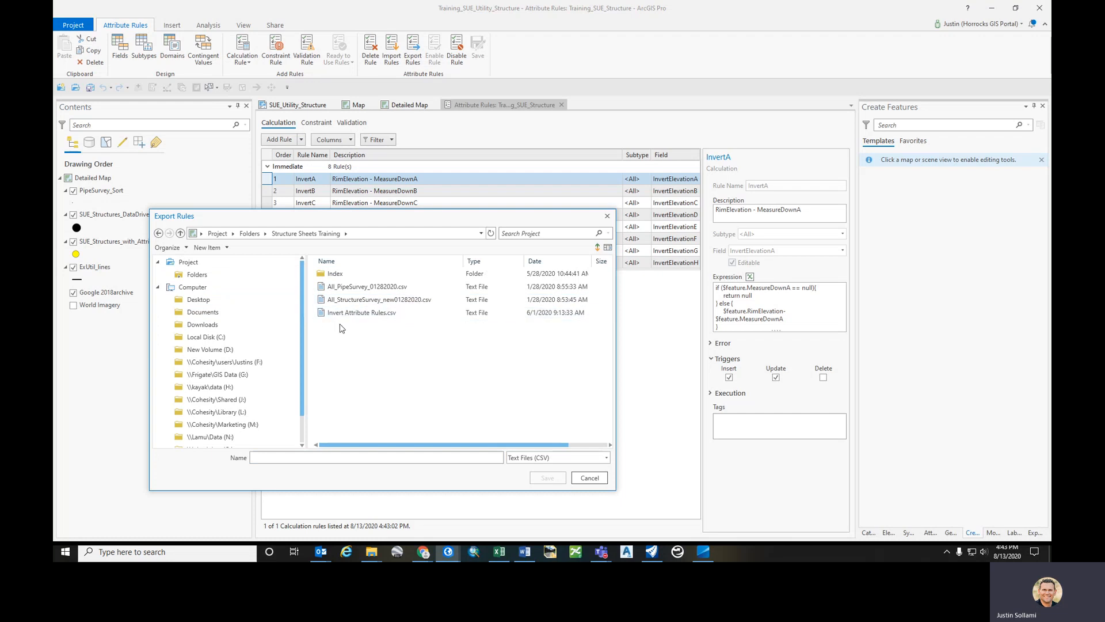
click(589, 478)
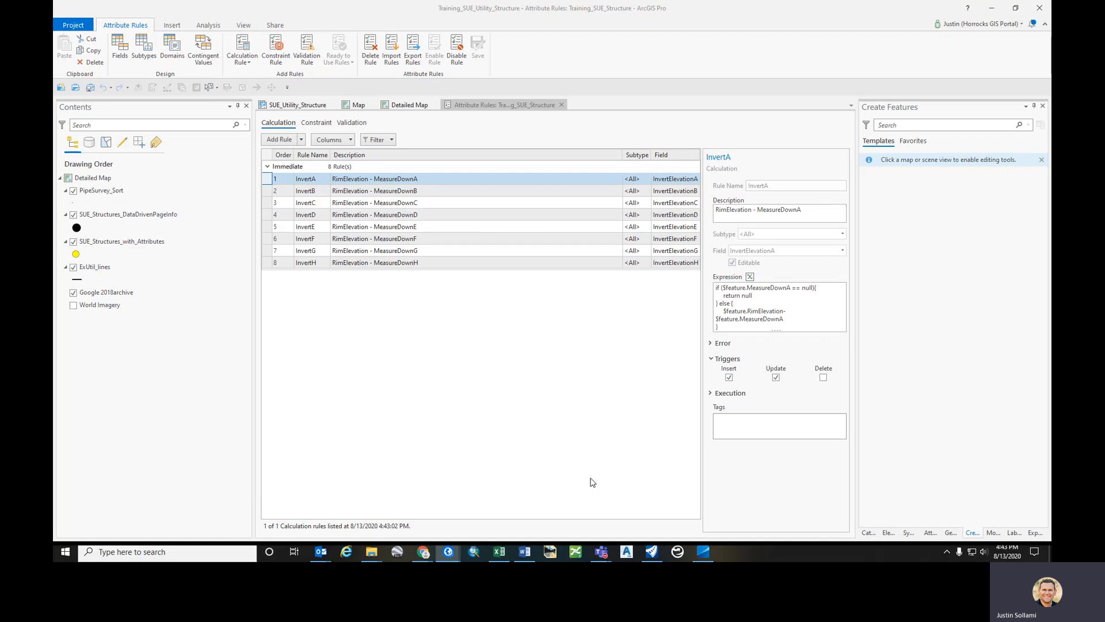
- Disable and re-enable the InvertA rule, then save the attribute rules
click(456, 50)
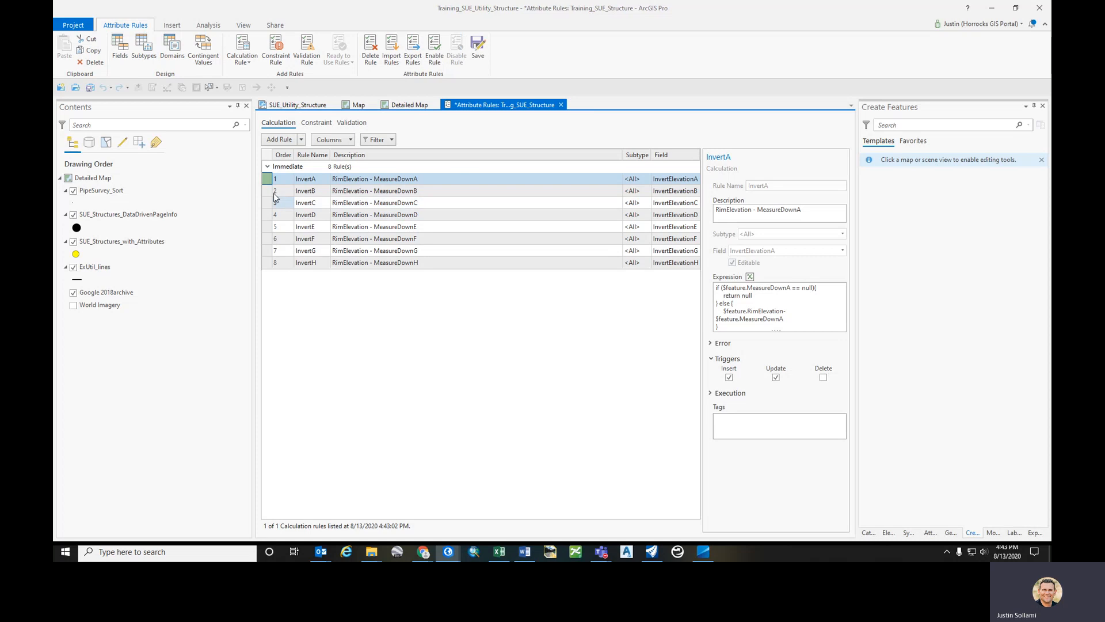
click(435, 49)
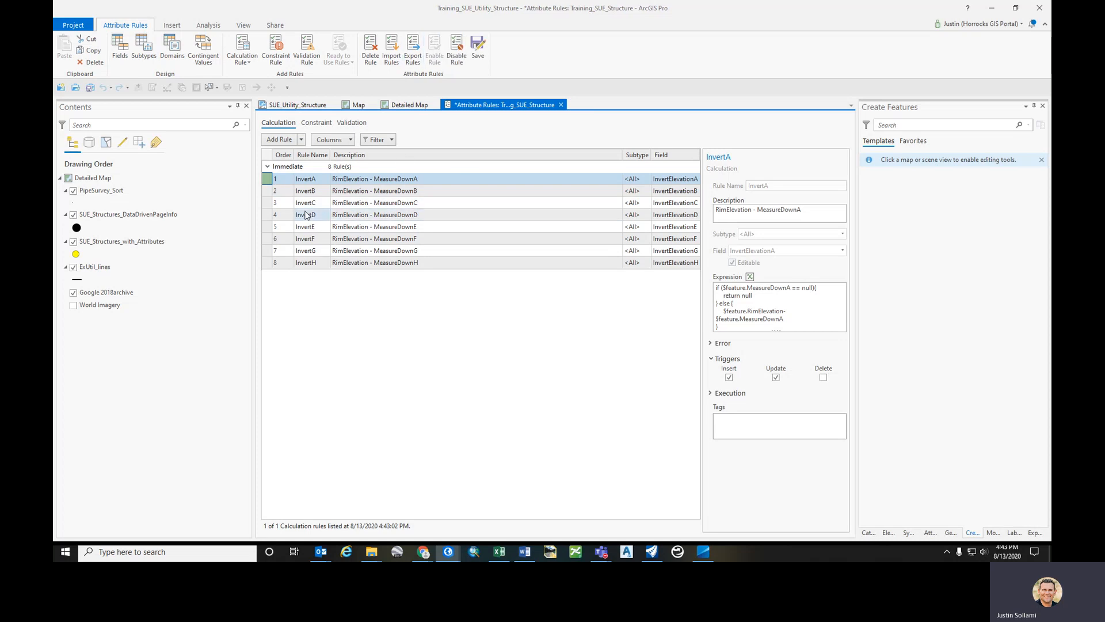
click(455, 52)
click(436, 57)
click(481, 58)
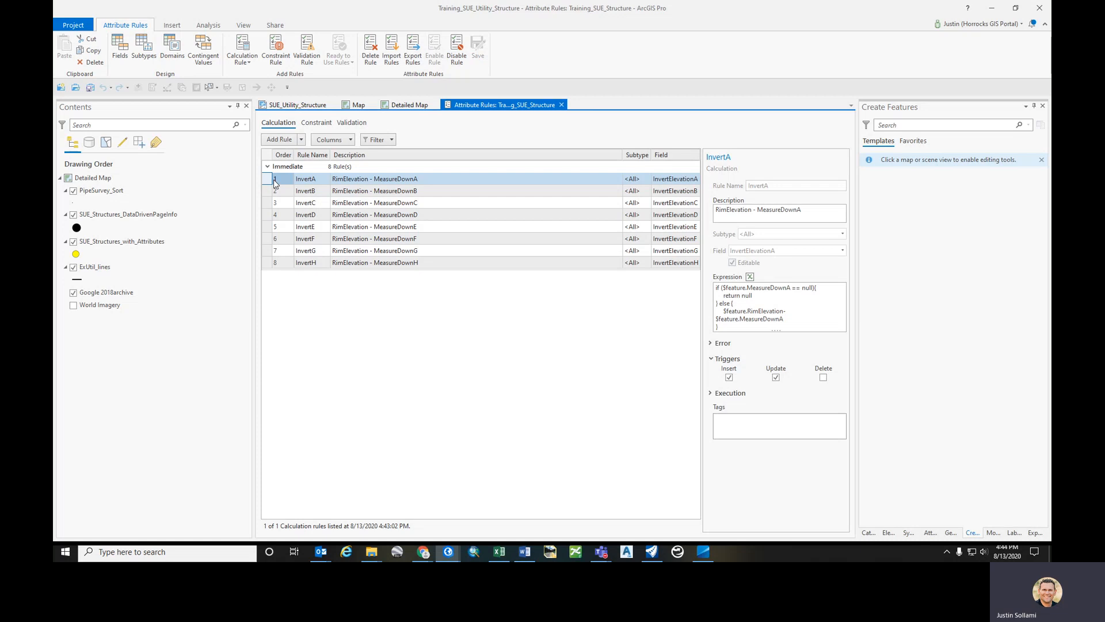
- Close the attribute rules view and open the _14421_Redlines_Lines attribute table in the Map
click(561, 105)
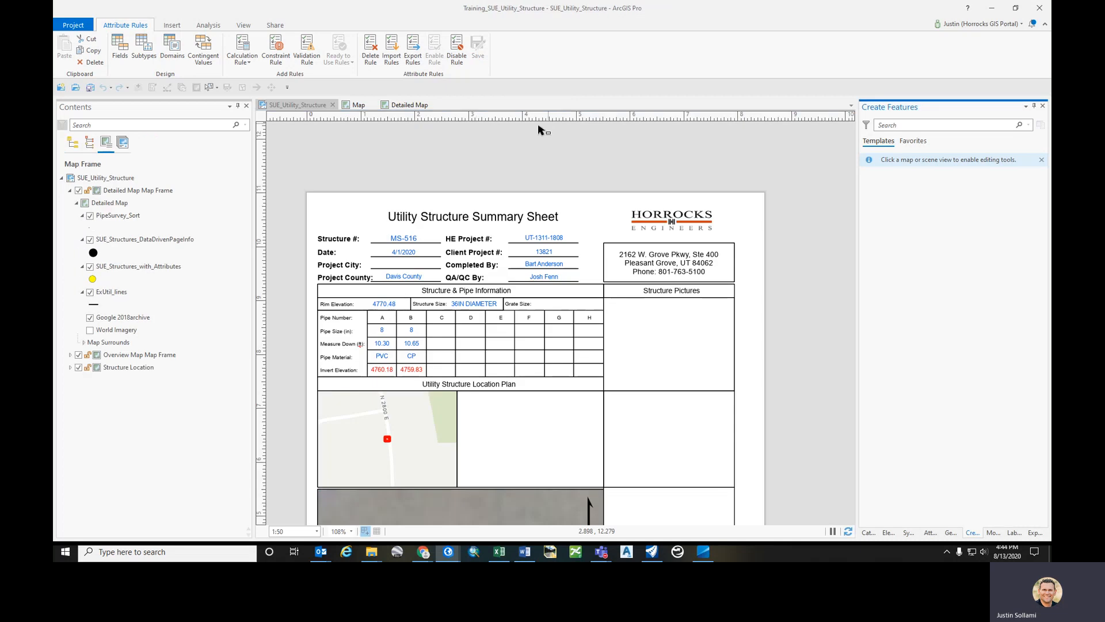
click(358, 105)
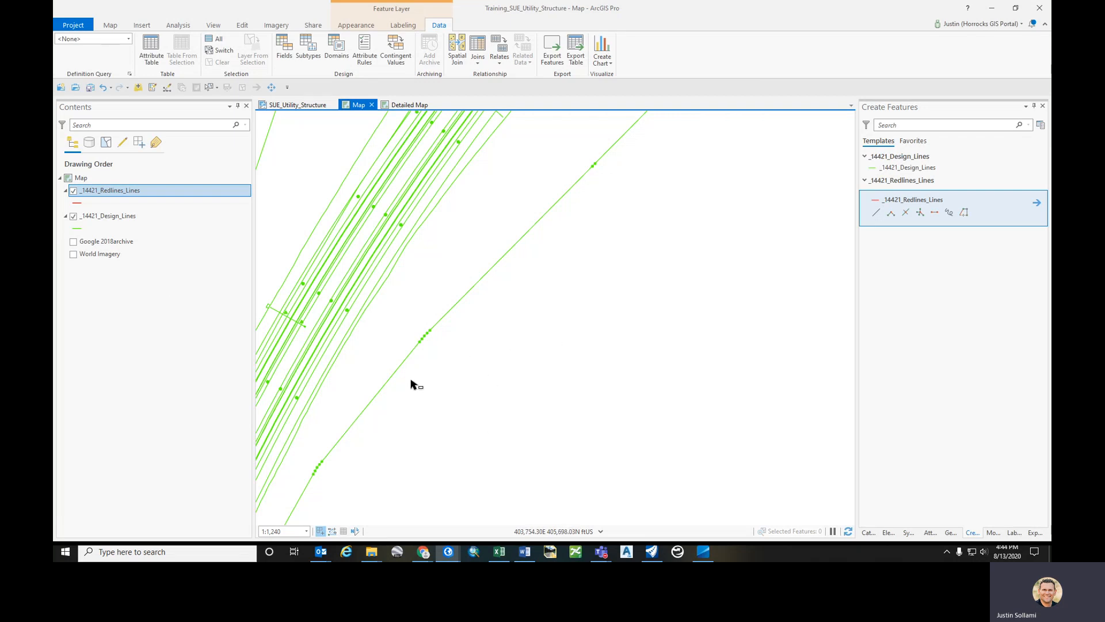
key(ctrl+t)
click(108, 219)
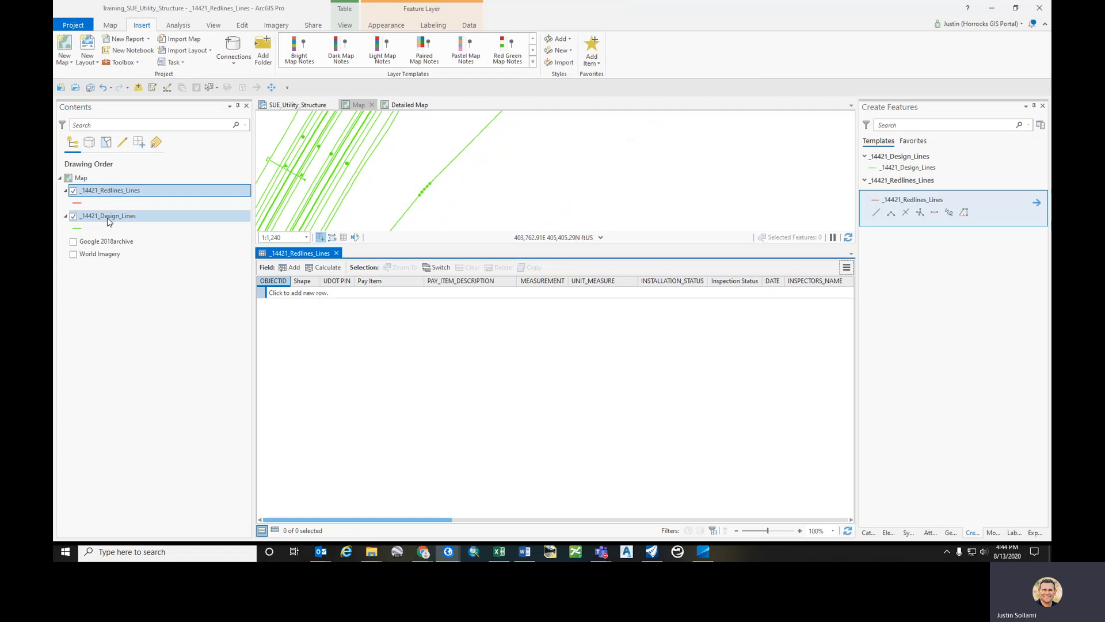
- Open the _14421_Design_Lines attribute table and compare its fields with the _14421_Redlines_Lines table and geodatabase contents
click(138, 221)
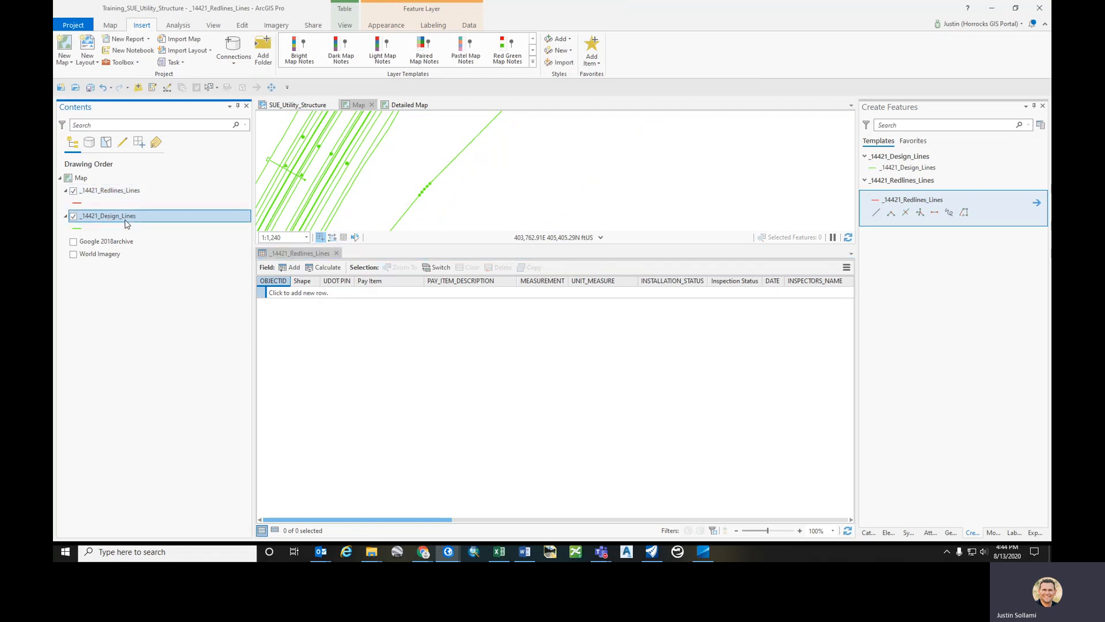
key(ctrl+t)
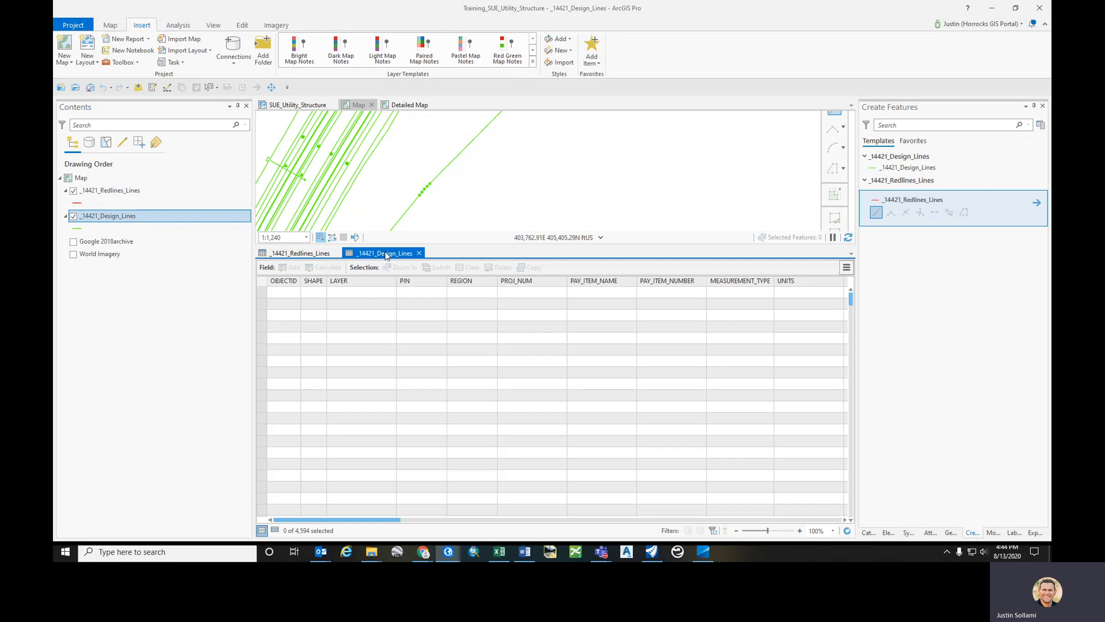
drag(385, 257, 295, 257)
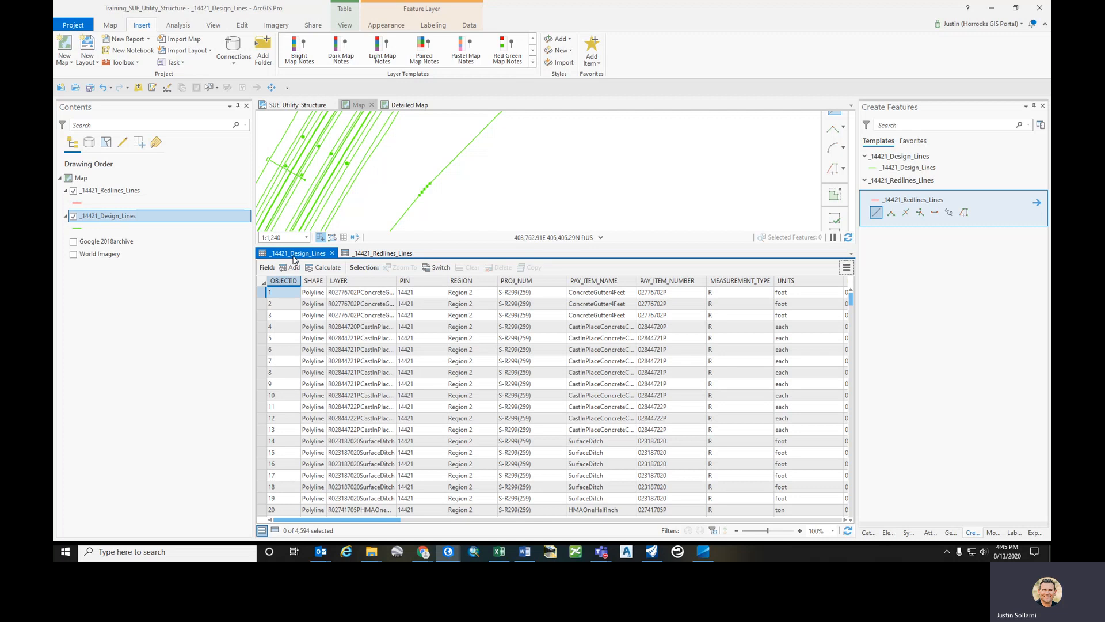
click(868, 533)
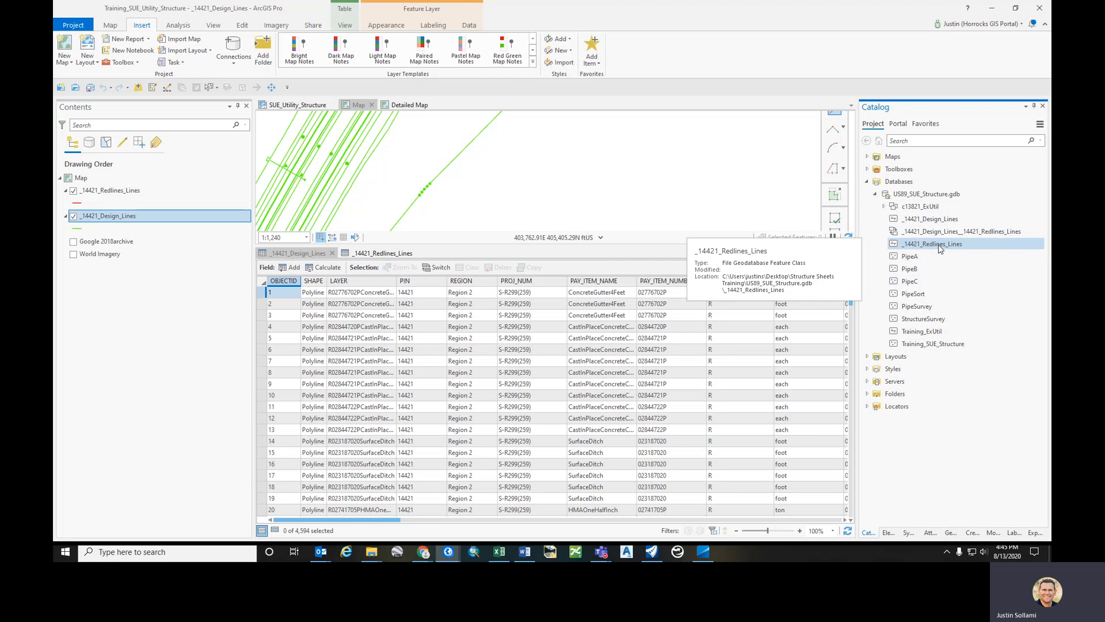
click(388, 254)
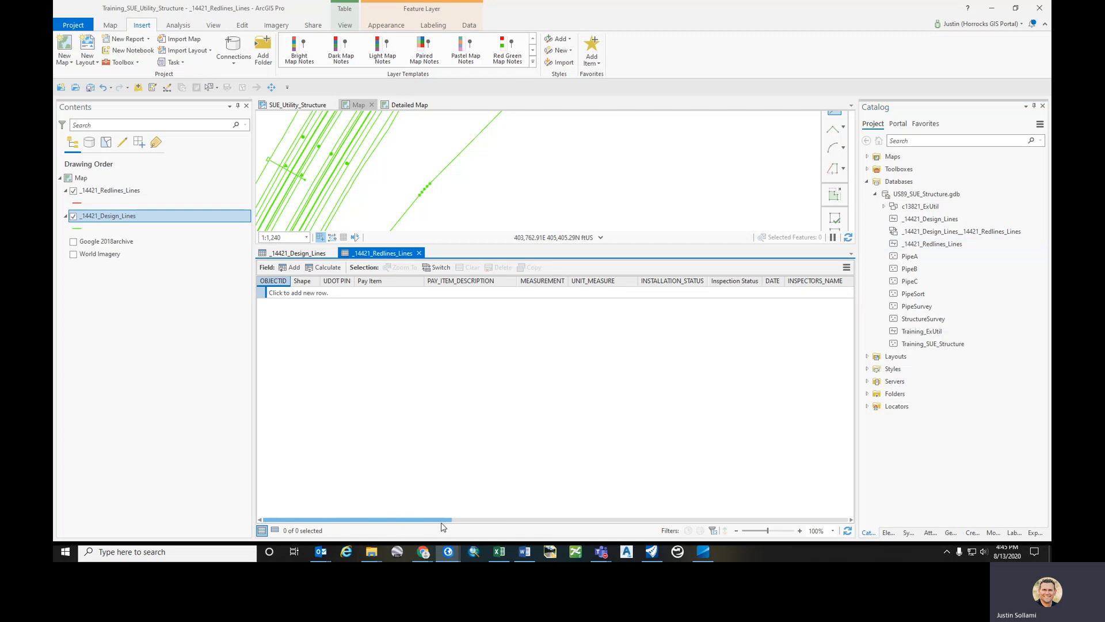
drag(426, 521, 668, 520)
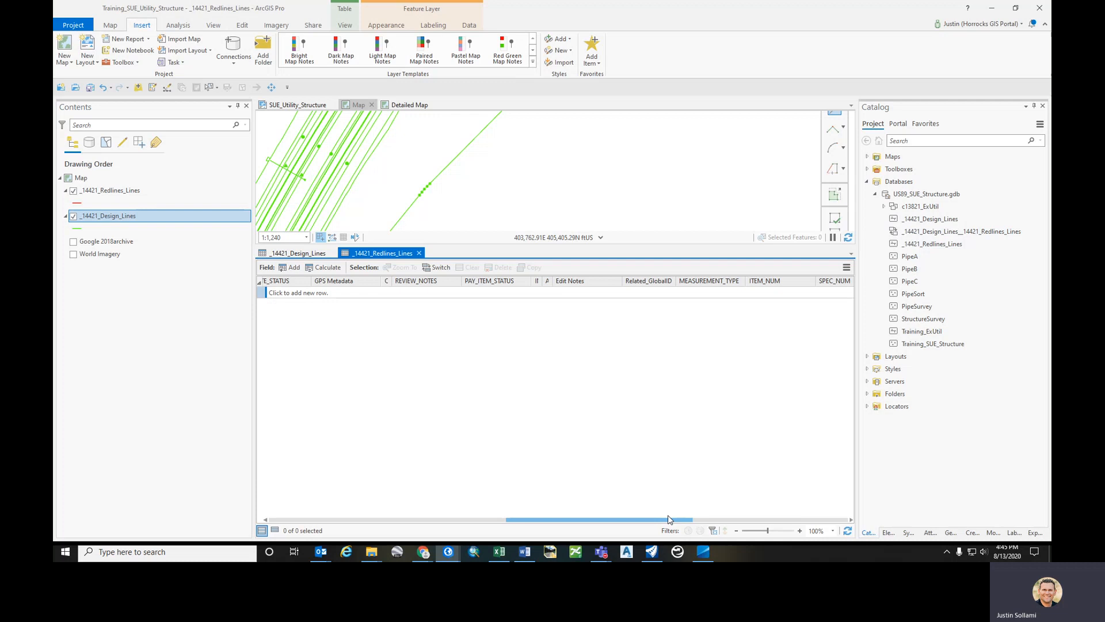
click(305, 257)
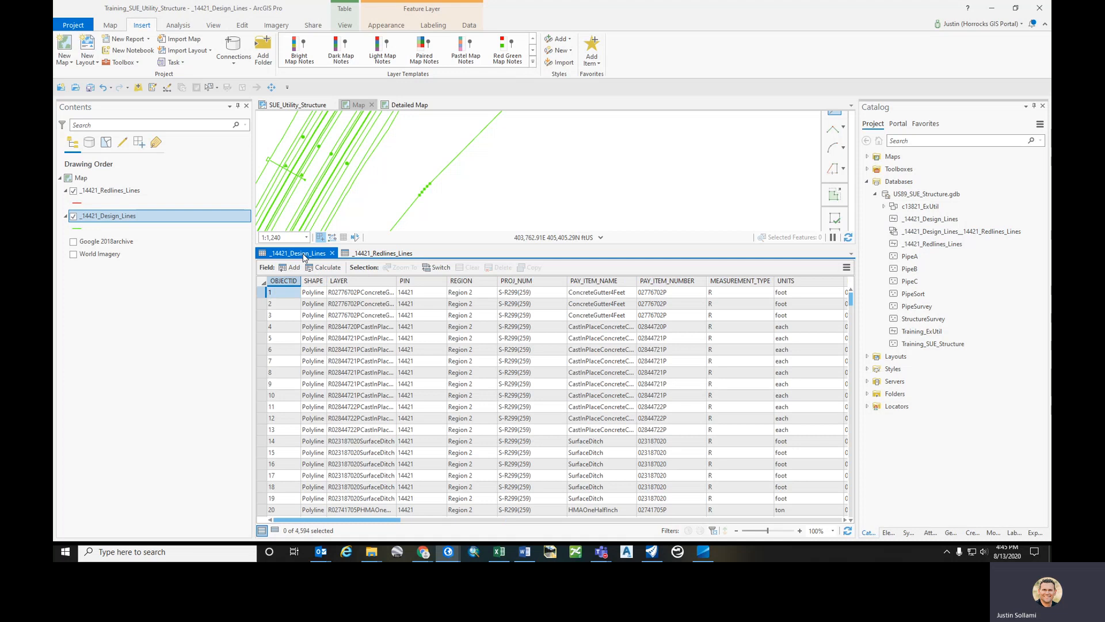
click(377, 256)
- Sketch a new straight line feature in the map using the _14421_Redlines_Lines template
click(972, 533)
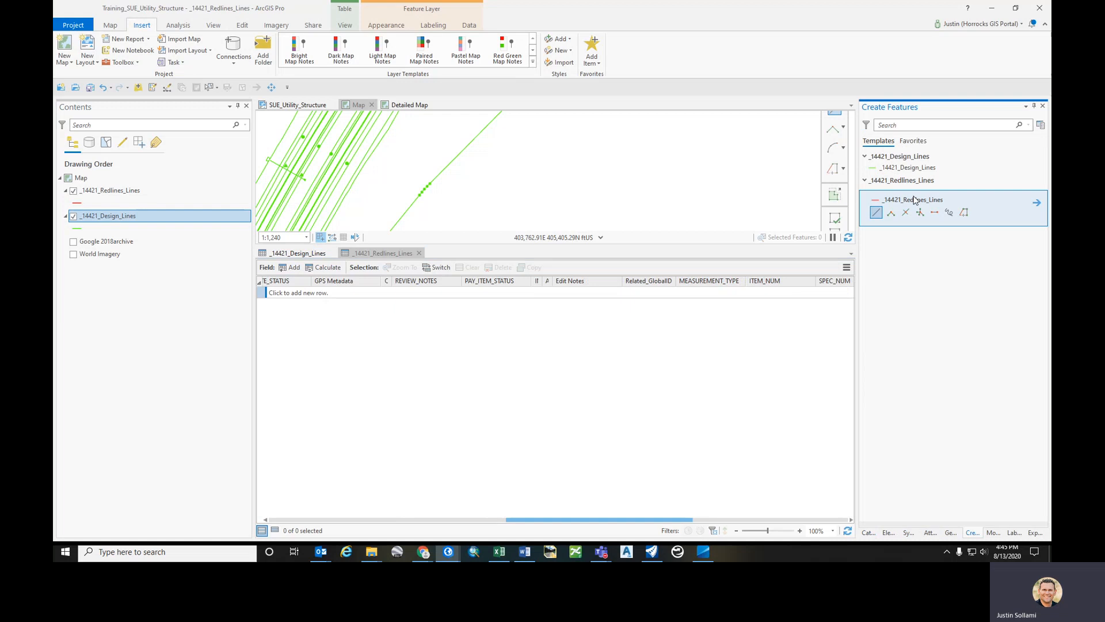
click(875, 213)
click(1037, 203)
click(493, 194)
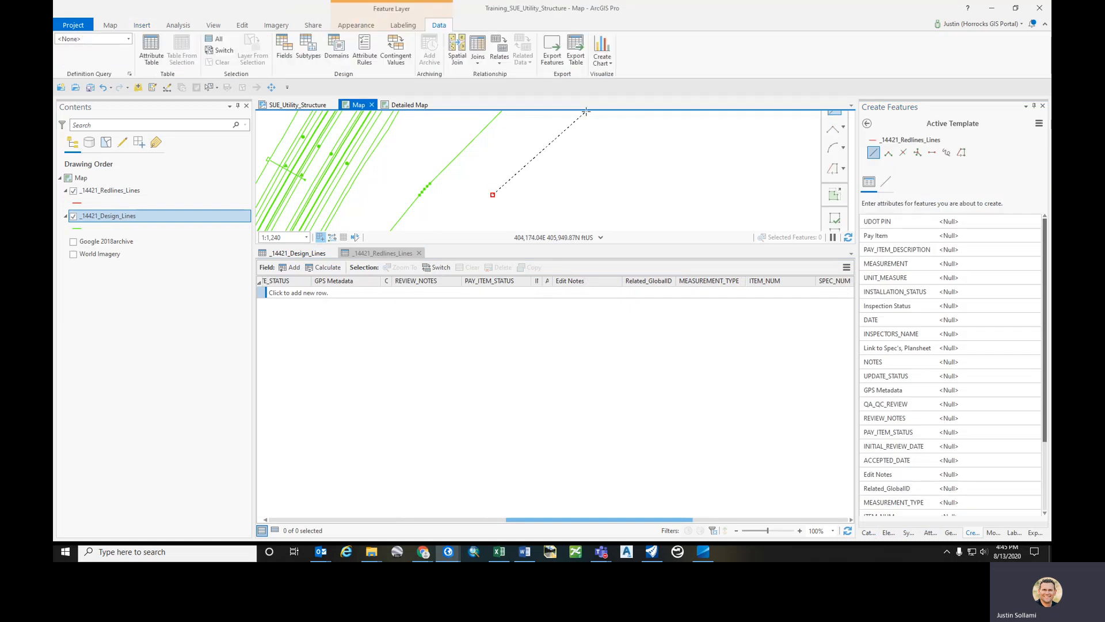
click(599, 125)
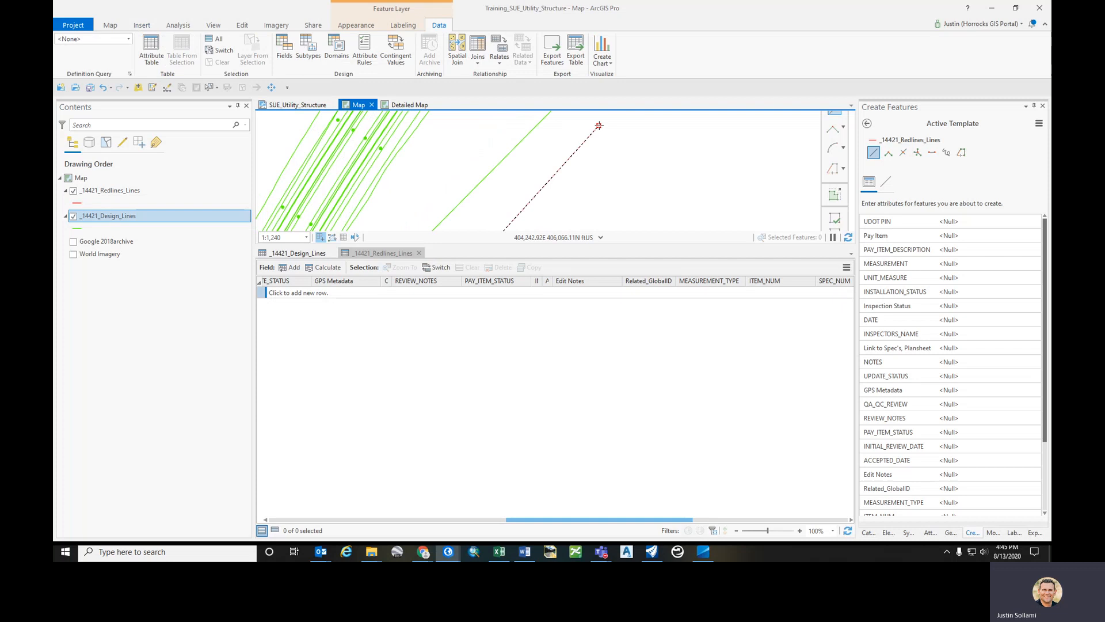
key(F2)
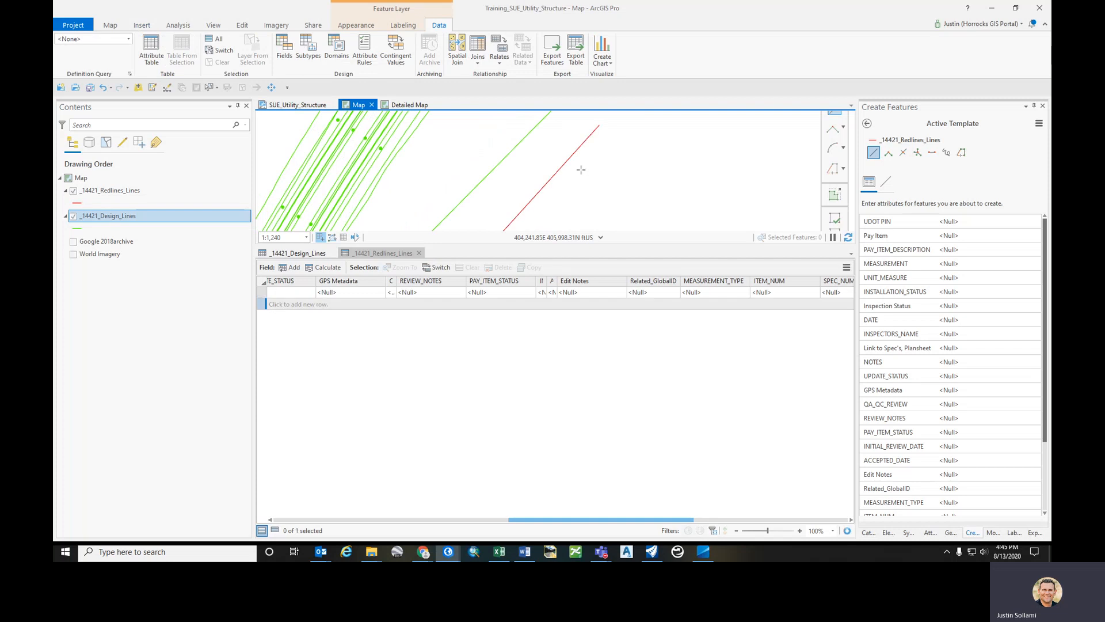
drag(472, 323, 469, 387)
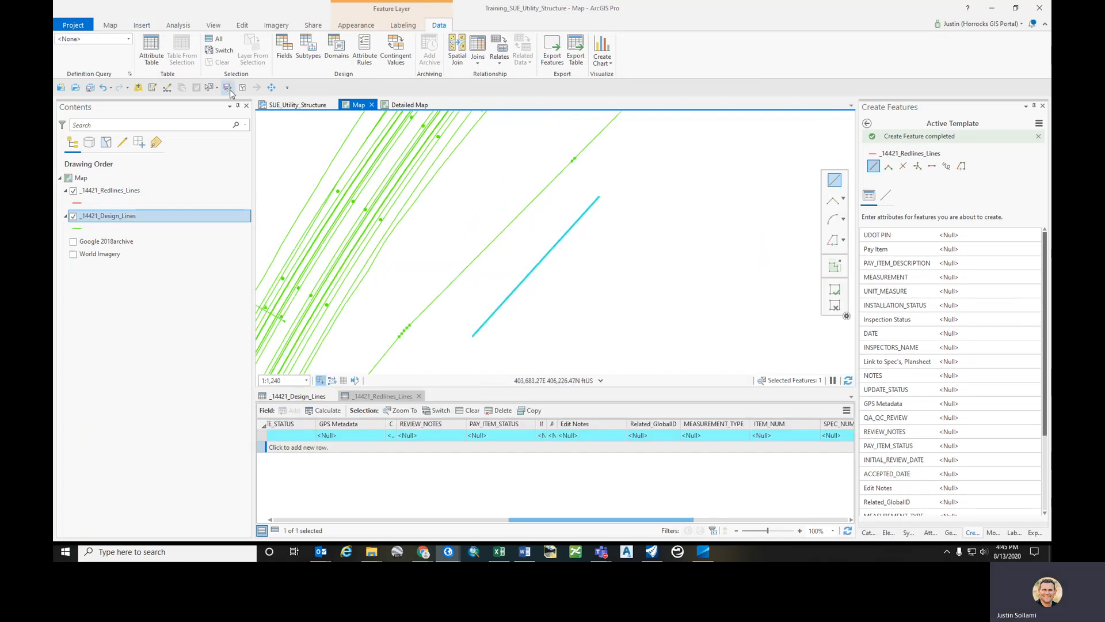
- Select the design line next to the new redline together with it using a selection box
click(242, 87)
click(209, 87)
drag(484, 236, 518, 333)
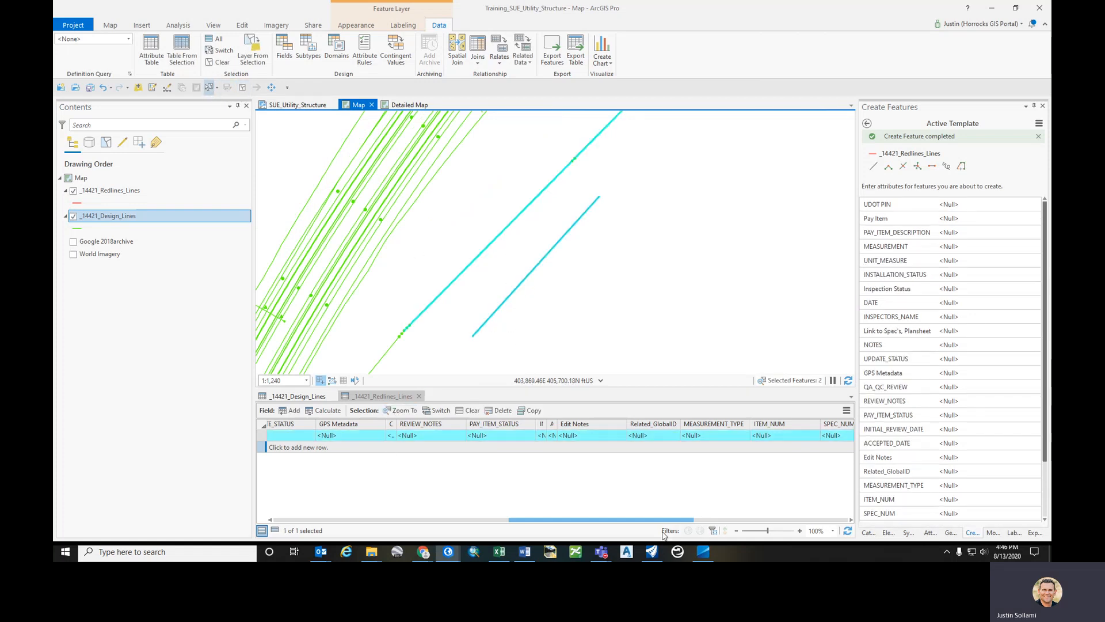
- Show only the selected design line record and copy its GlobalID value
mouse_move(626, 524)
mouse_down()
mouse_move(345, 520)
mouse_move(638, 521)
mouse_up()
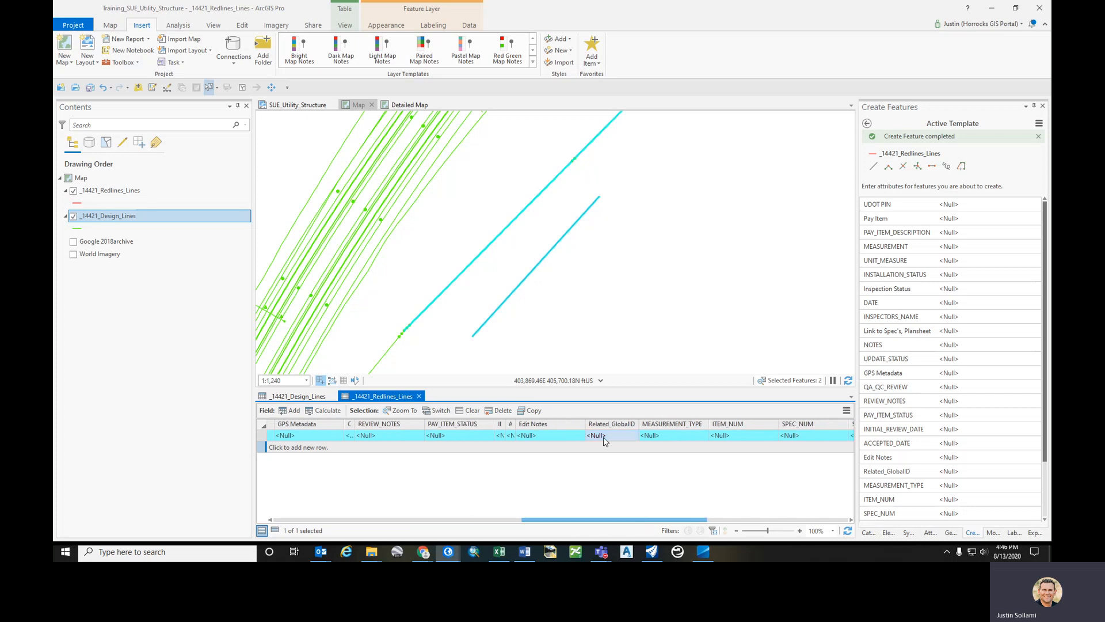
click(305, 398)
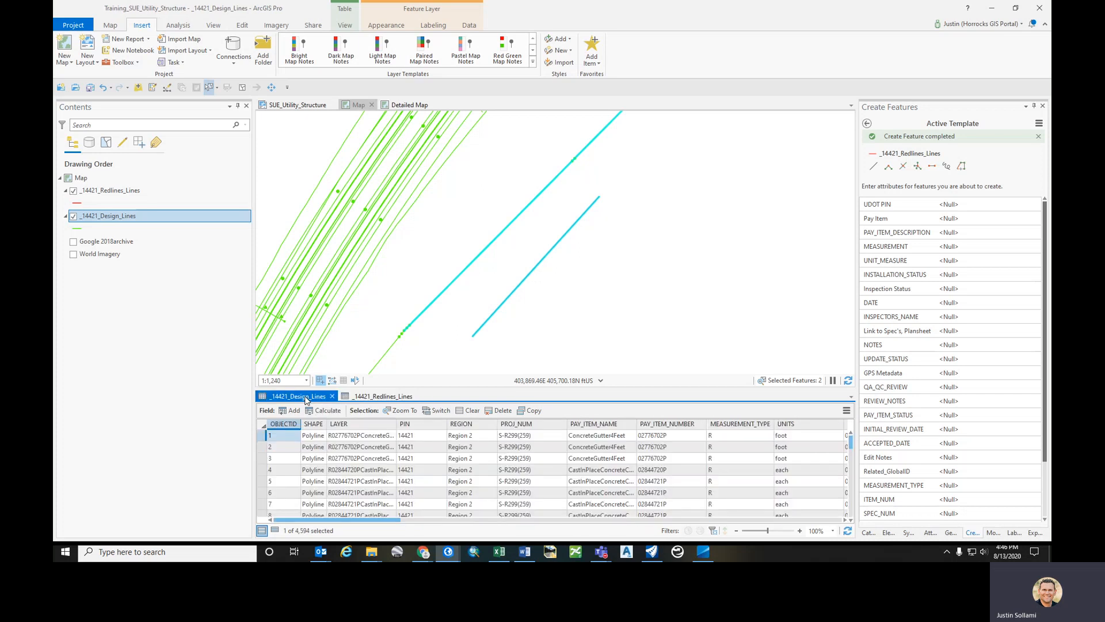
click(275, 530)
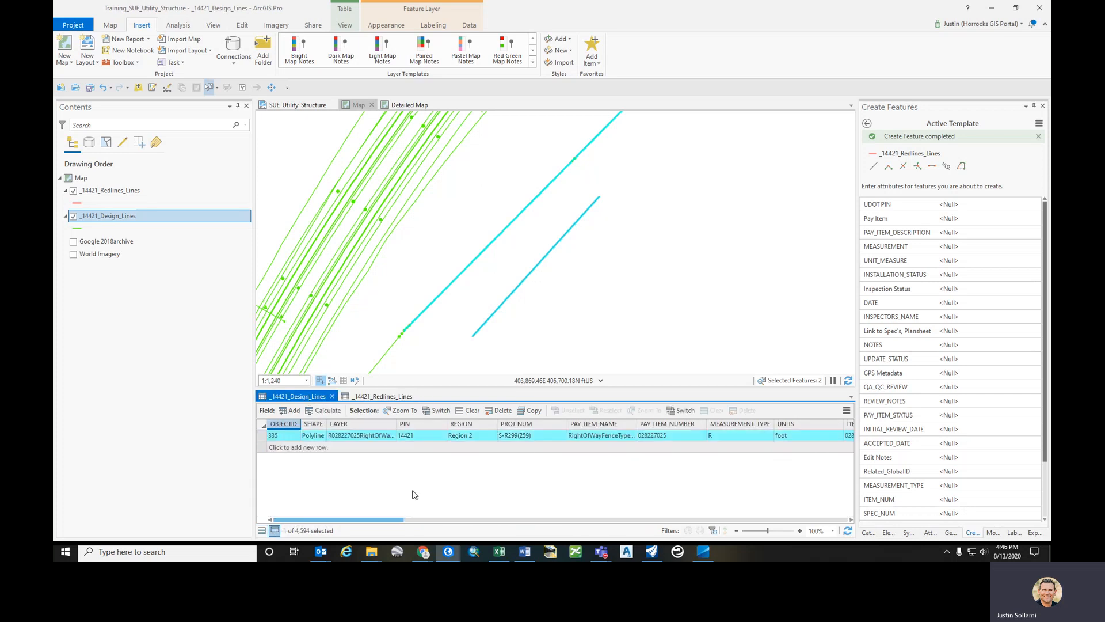
drag(361, 519, 812, 522)
click(764, 436)
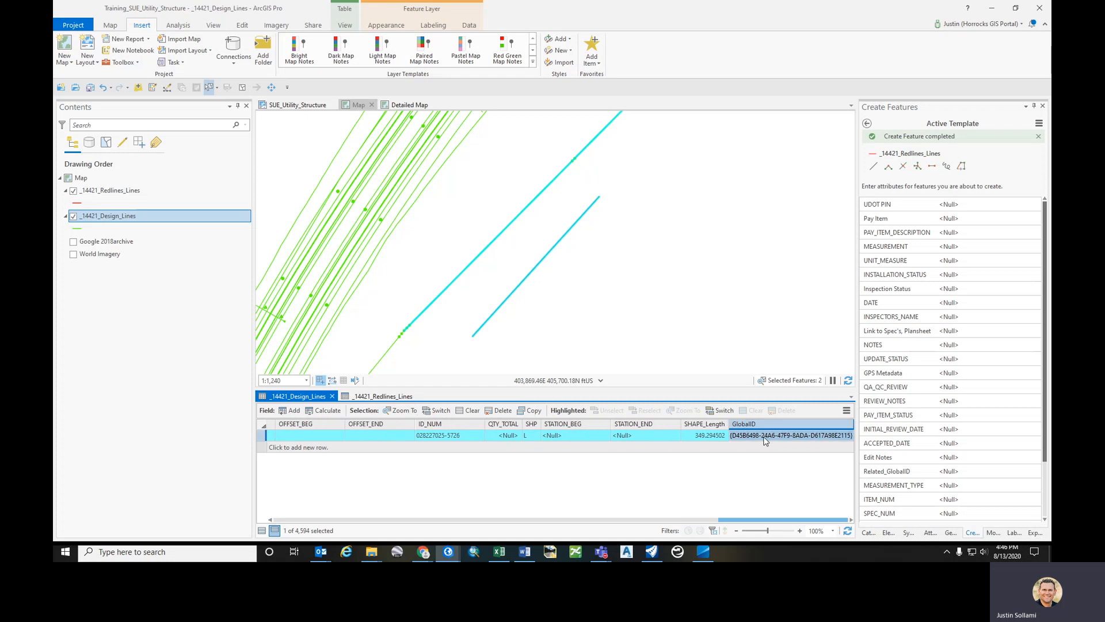
- Paste the copied GlobalID into the new redline's Related_GlobalID field and review the filled attributes
click(380, 397)
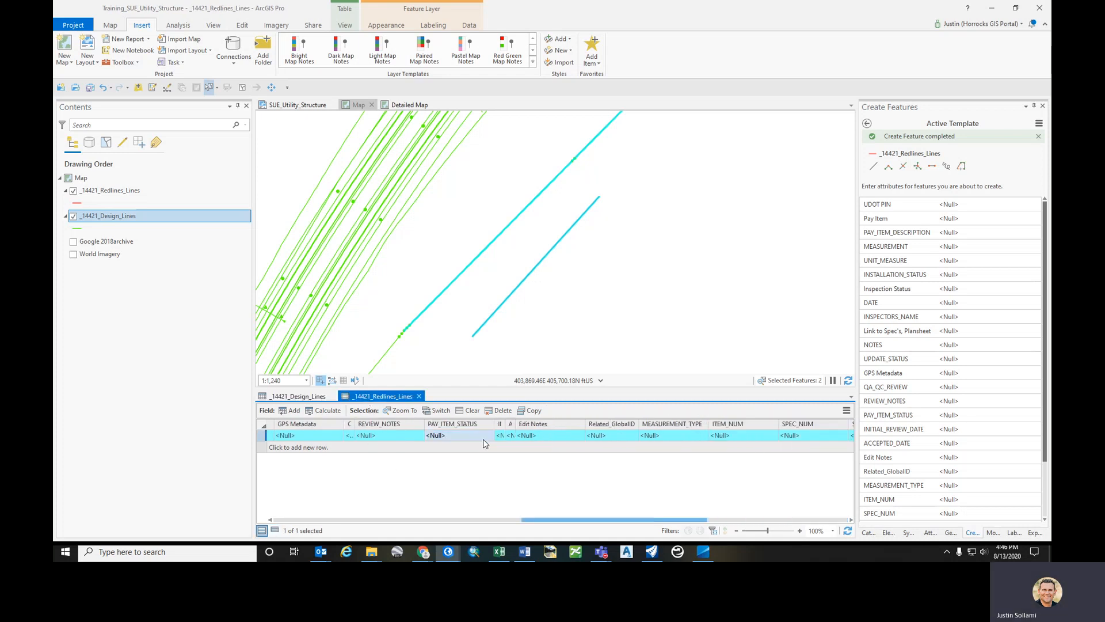
click(596, 438)
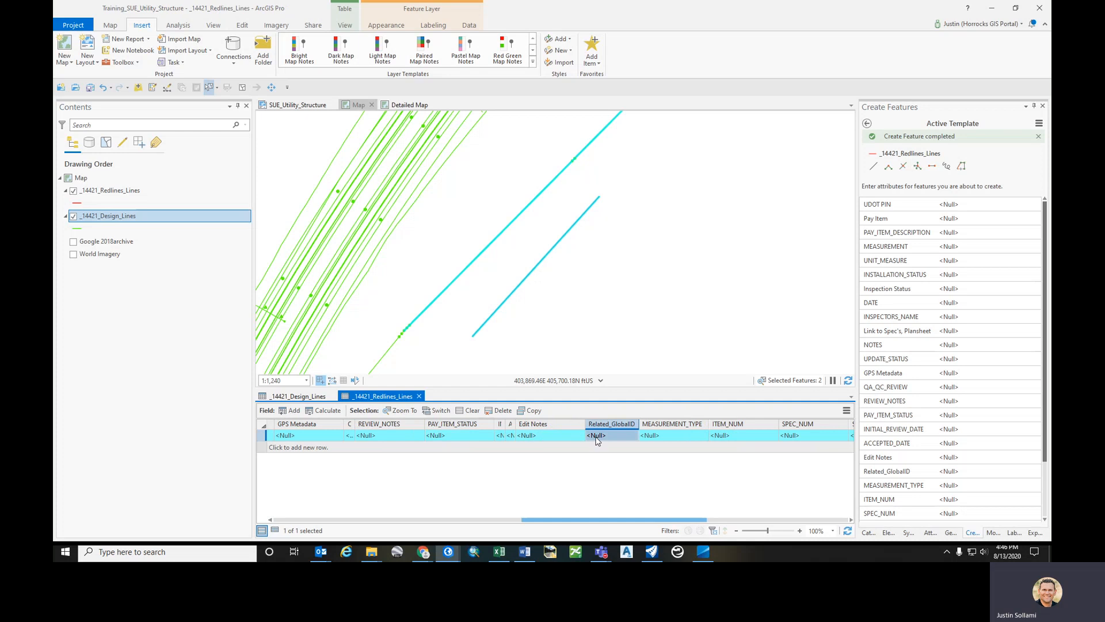
key(ctrl+v)
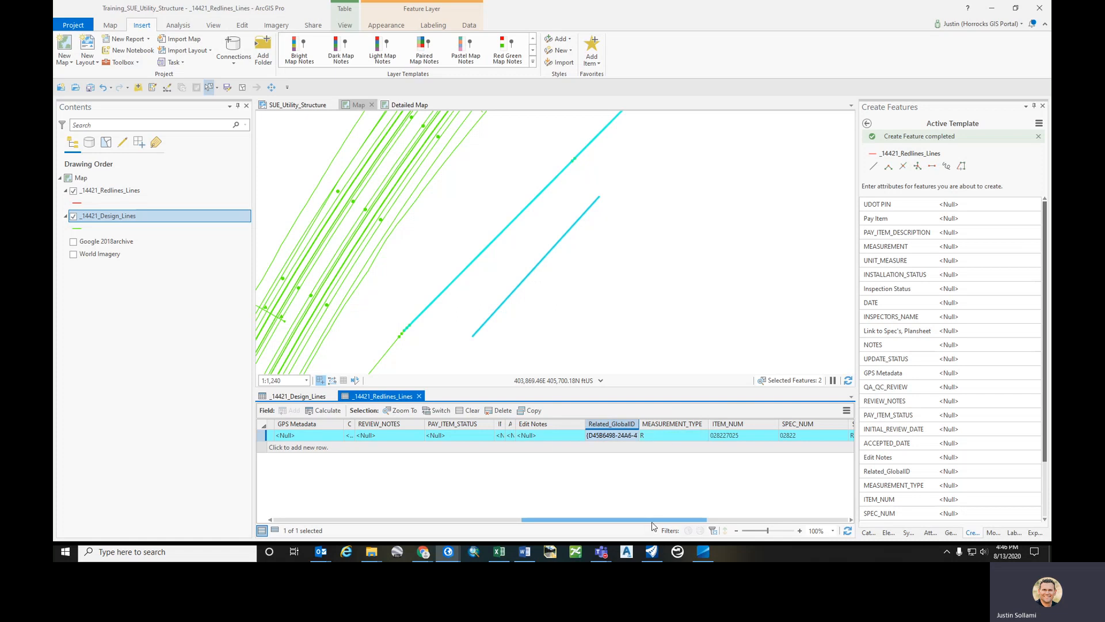
drag(652, 522, 670, 522)
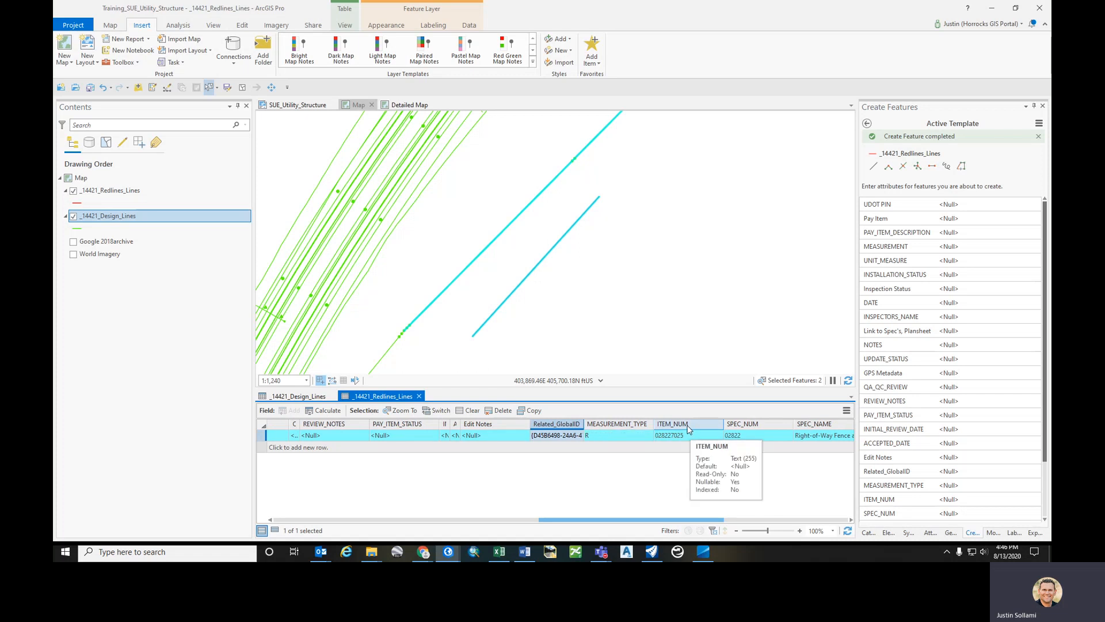
drag(710, 520, 777, 521)
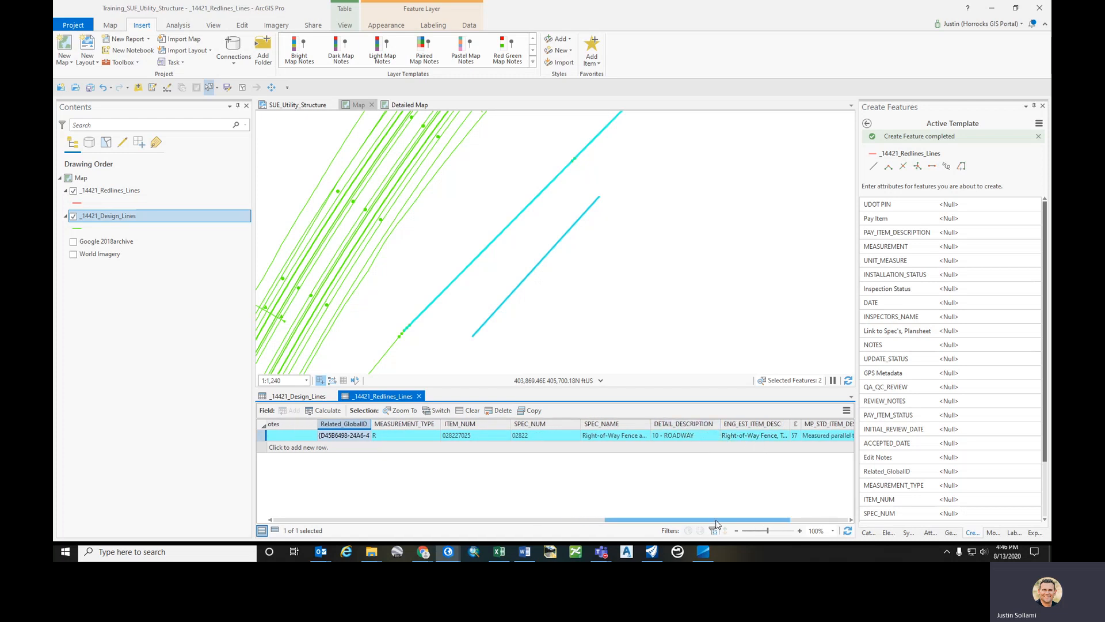
drag(716, 520, 412, 523)
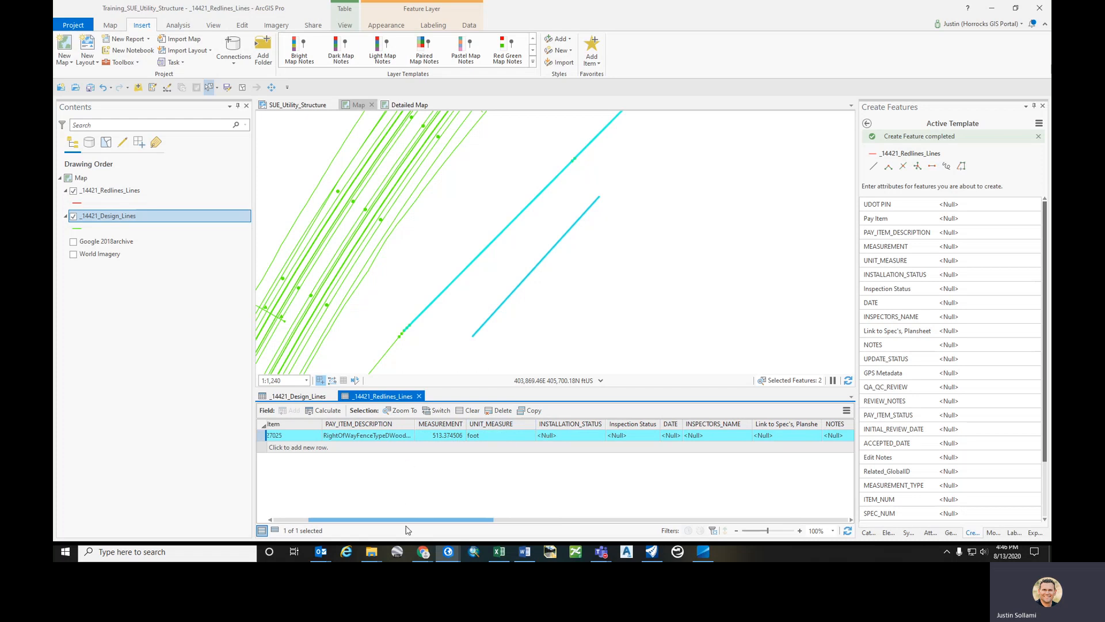
drag(409, 521, 385, 522)
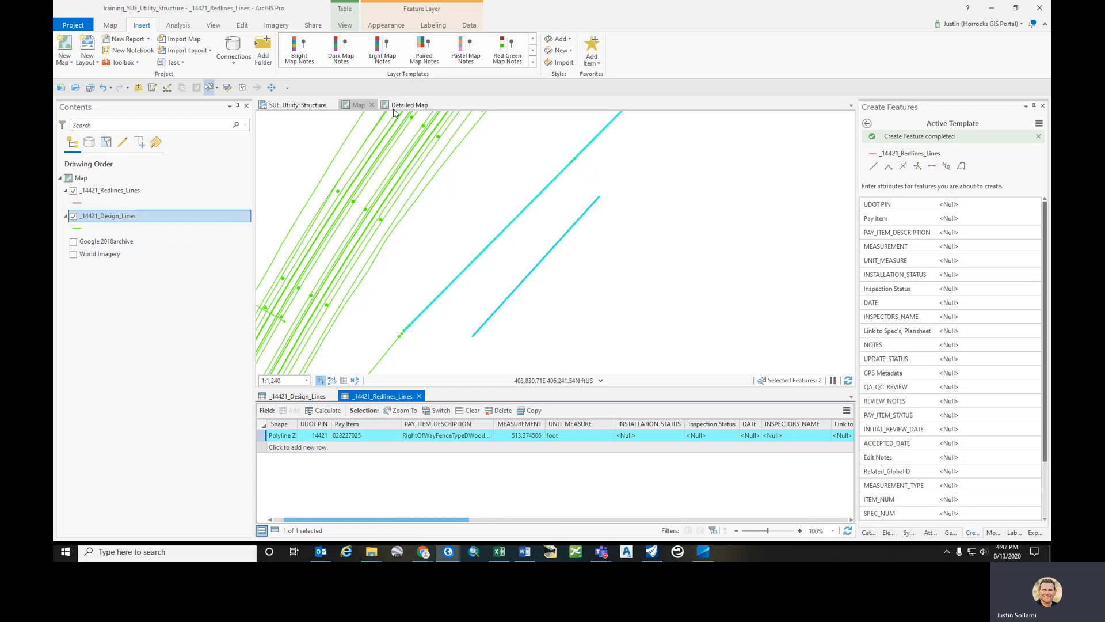
- Open the attribute rules view for _14421_Redlines_Lines and maximize it
click(114, 192)
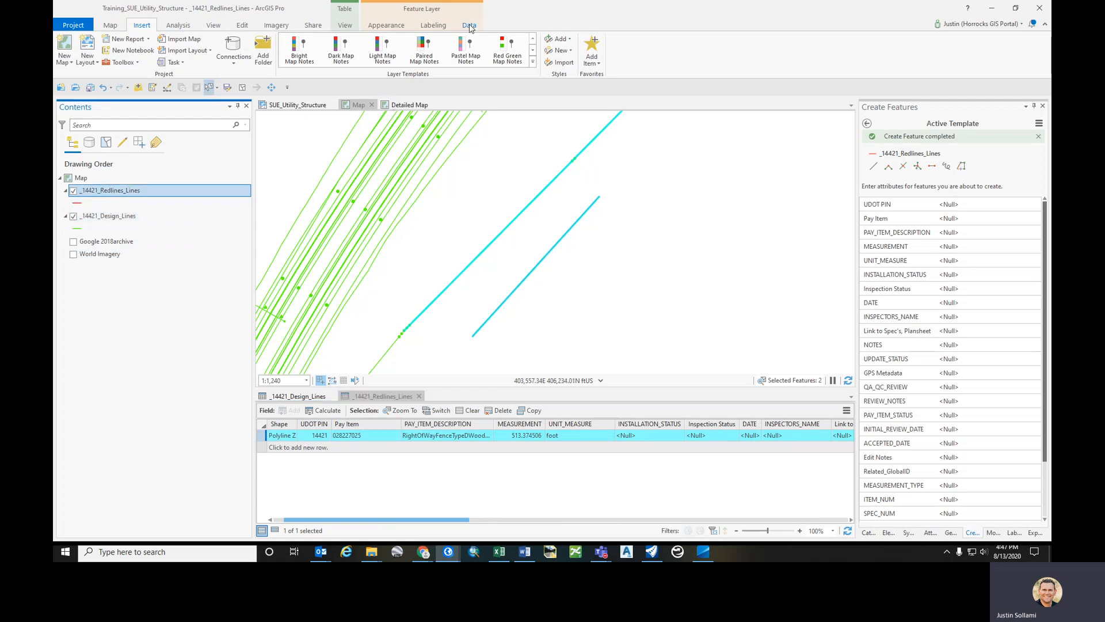
click(469, 26)
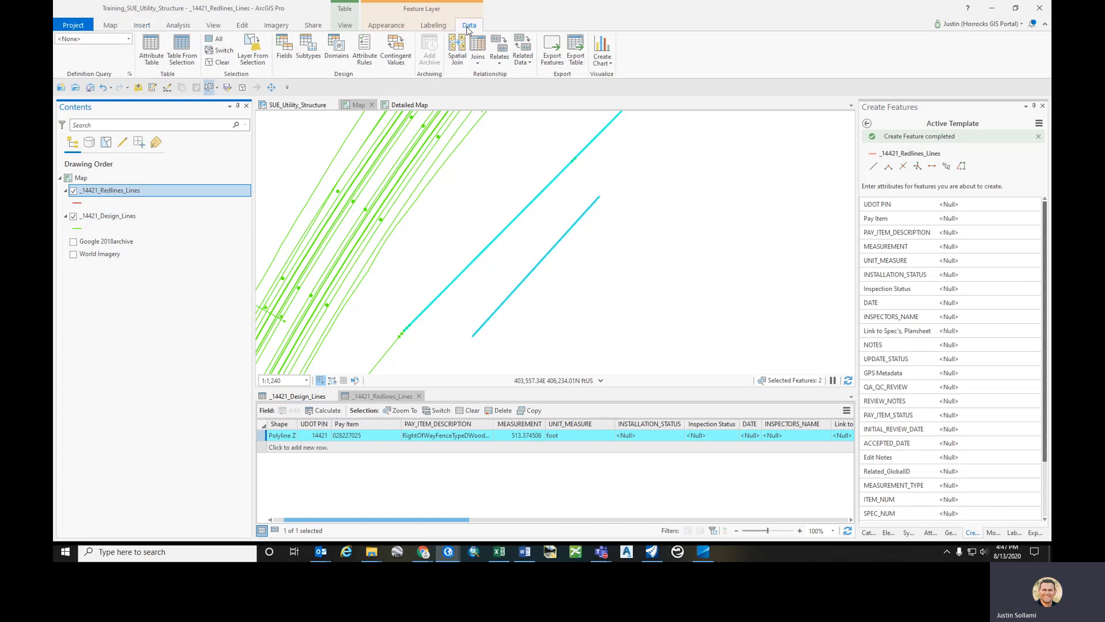
click(369, 61)
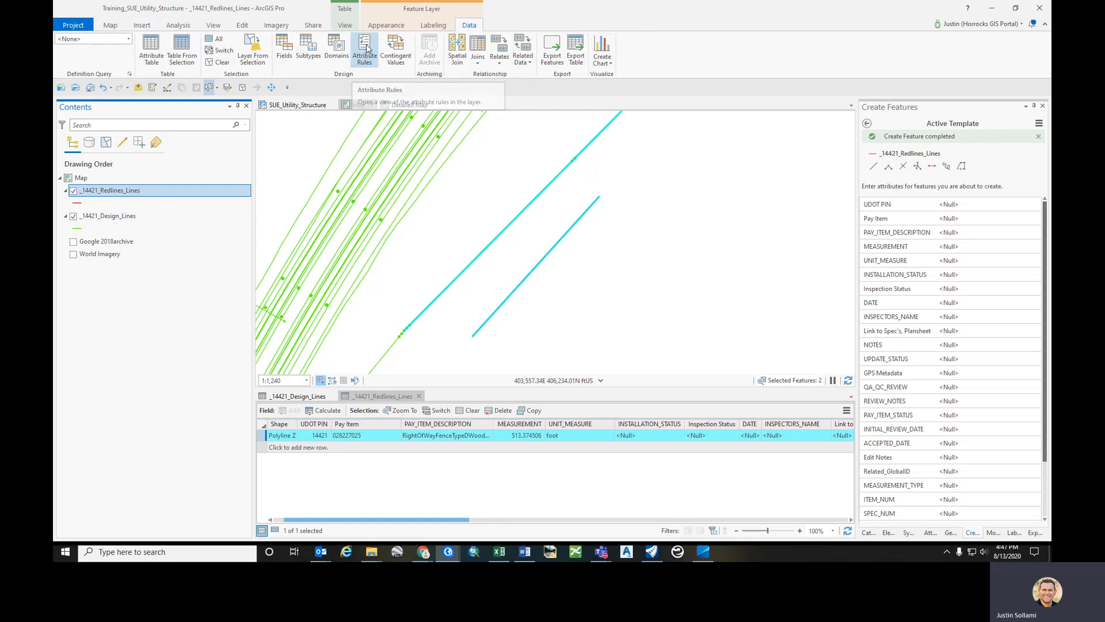
drag(517, 397, 548, 259)
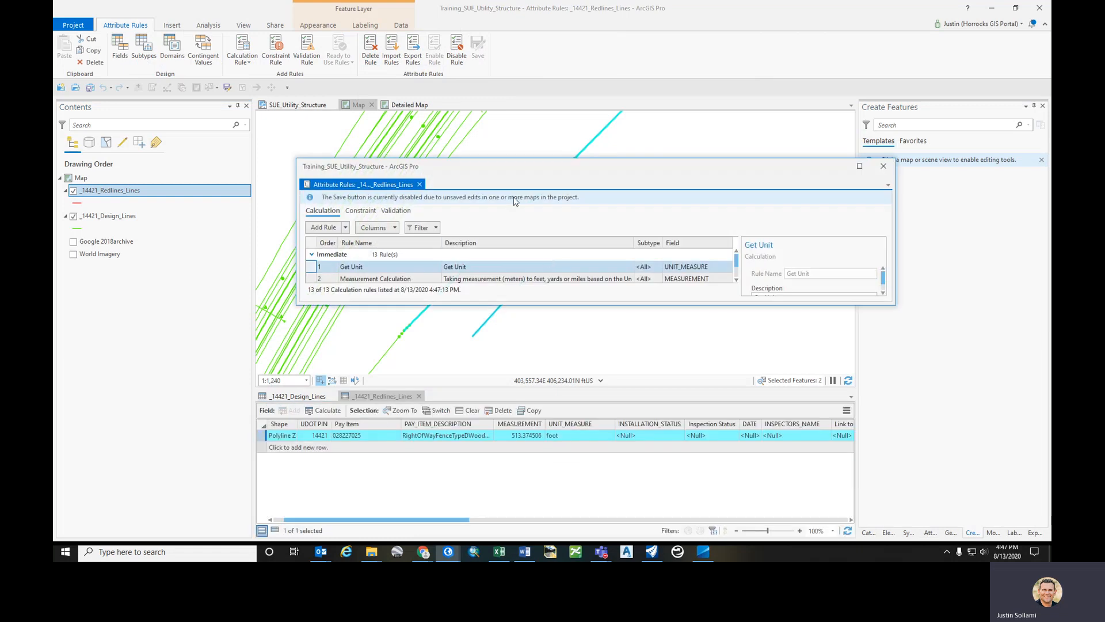
click(858, 167)
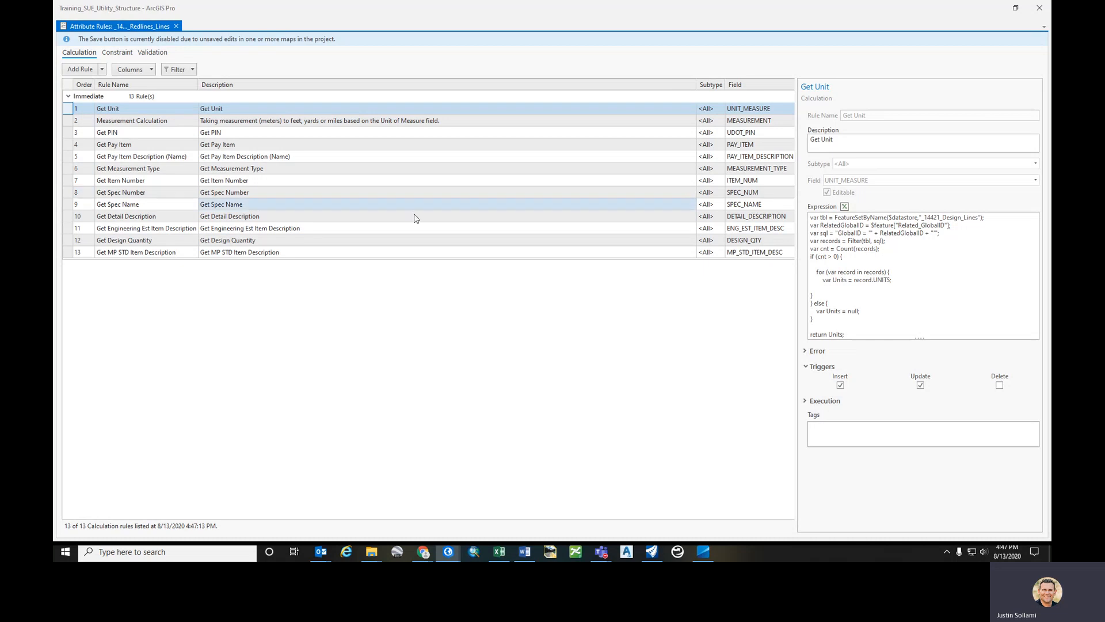
- Review the Get Unit rule's Arcade expression in the Expression Builder, then close it without changes
click(844, 206)
drag(537, 413, 537, 504)
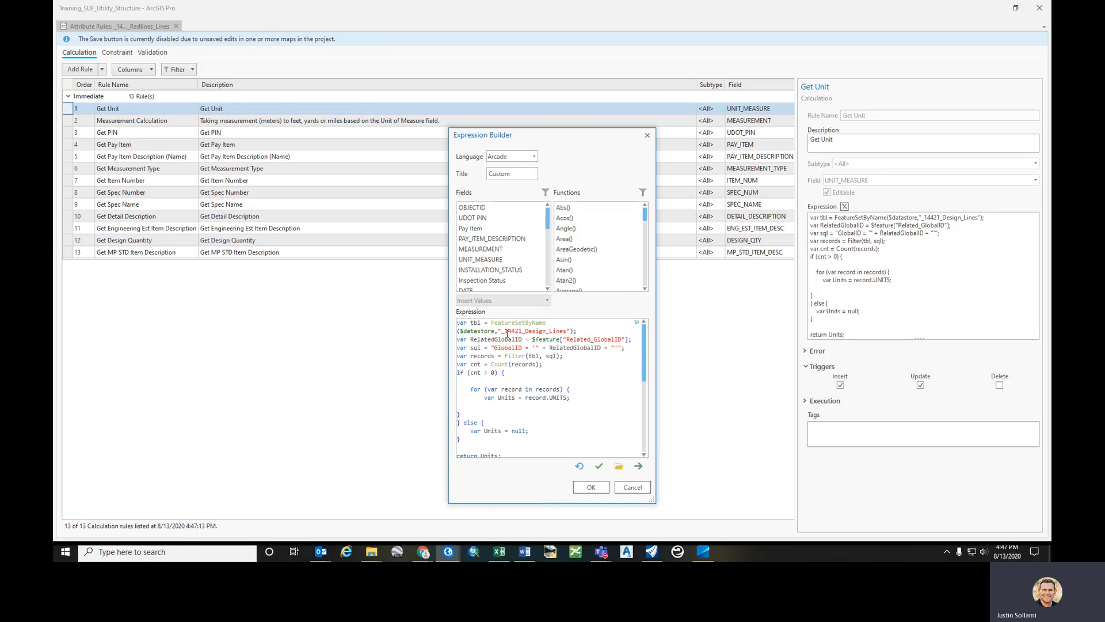
drag(504, 332, 567, 332)
drag(494, 347, 522, 347)
scroll(510, 426, down, 1)
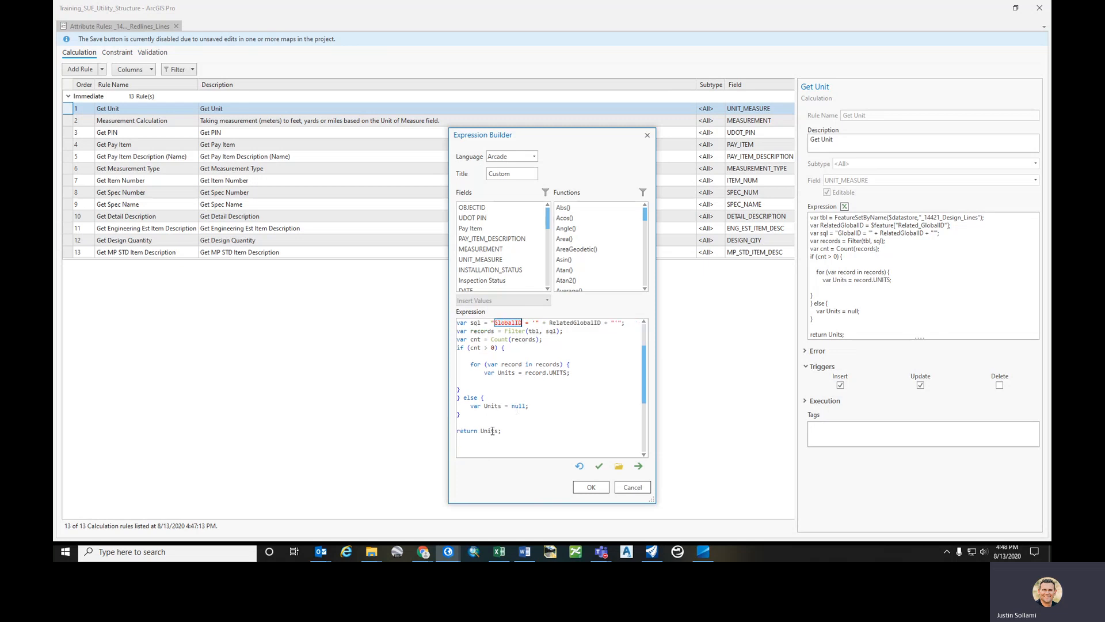
click(632, 487)
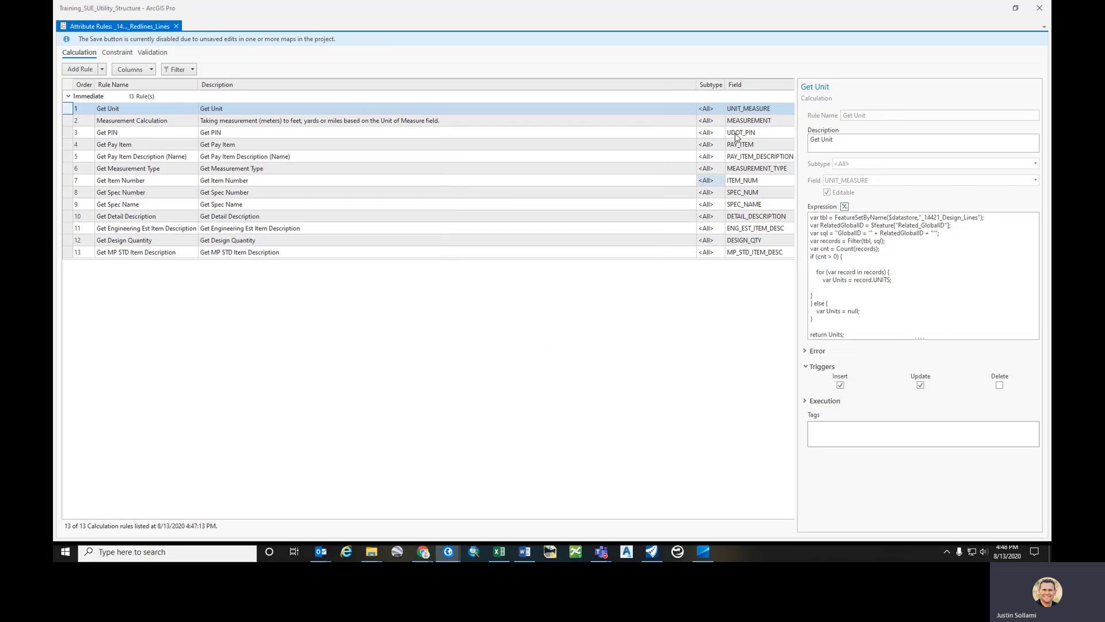
- Open the Measurement Calculation rule's Arcade expression in the Expression Builder, review it, and cancel without changes
click(593, 121)
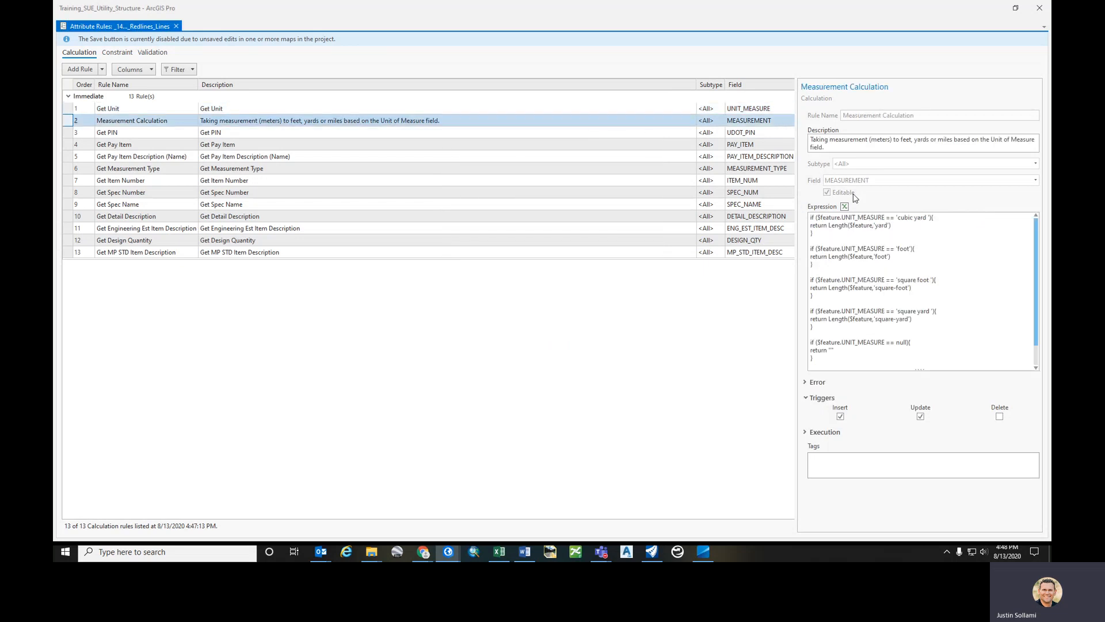
click(844, 206)
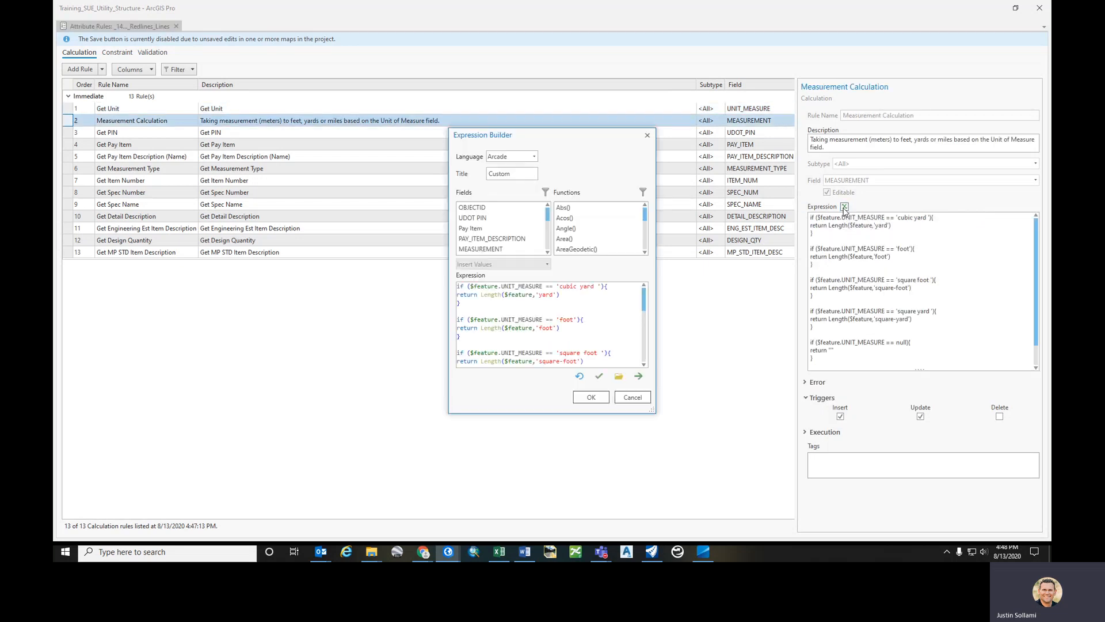
drag(547, 413, 532, 509)
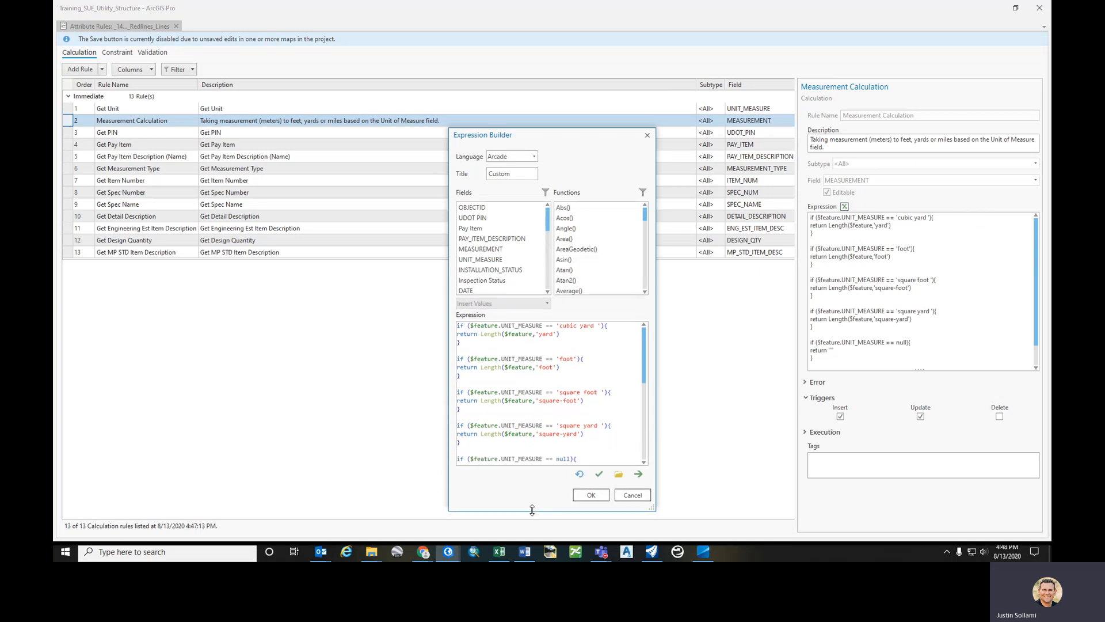
double_click(490, 334)
scroll(548, 354, down, 1)
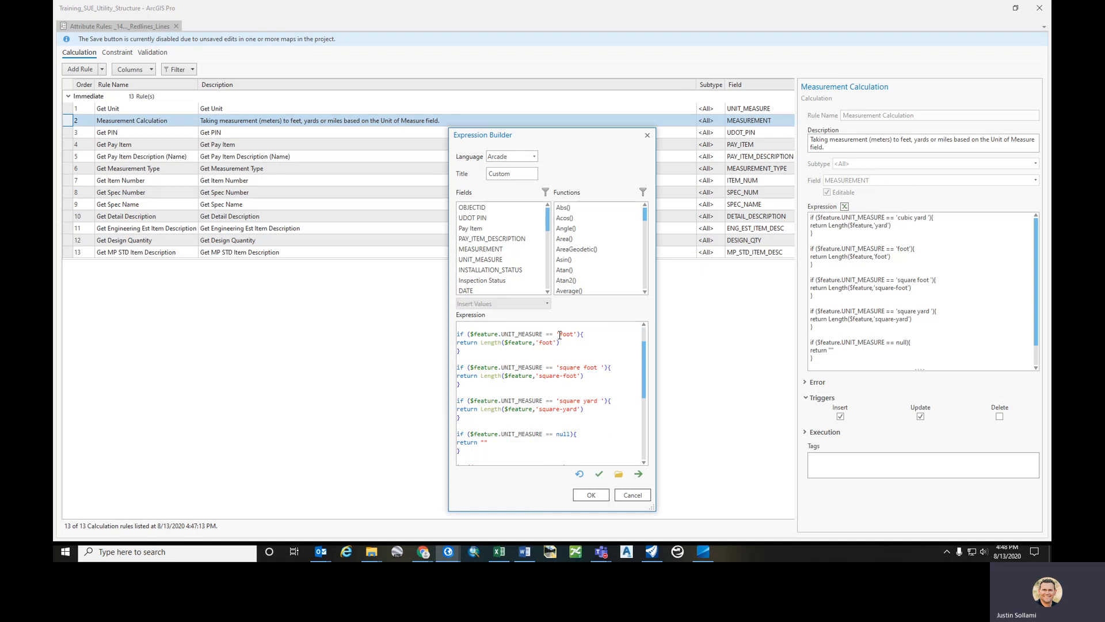
drag(500, 335, 544, 336)
scroll(546, 395, down, 1)
scroll(546, 395, down, 1)
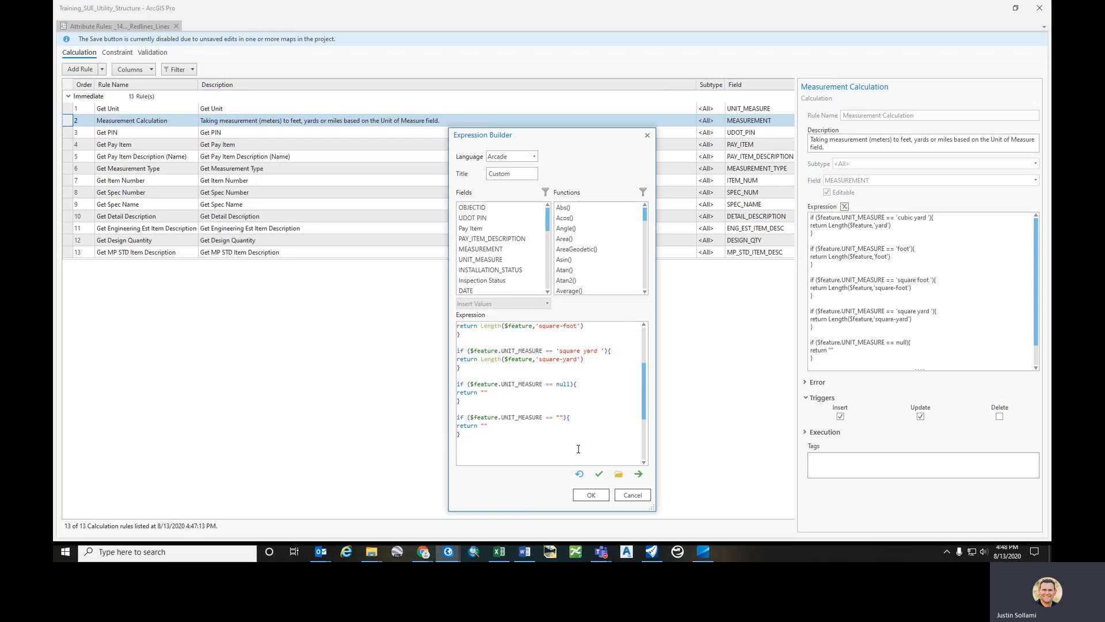
scroll(579, 448, up, 2)
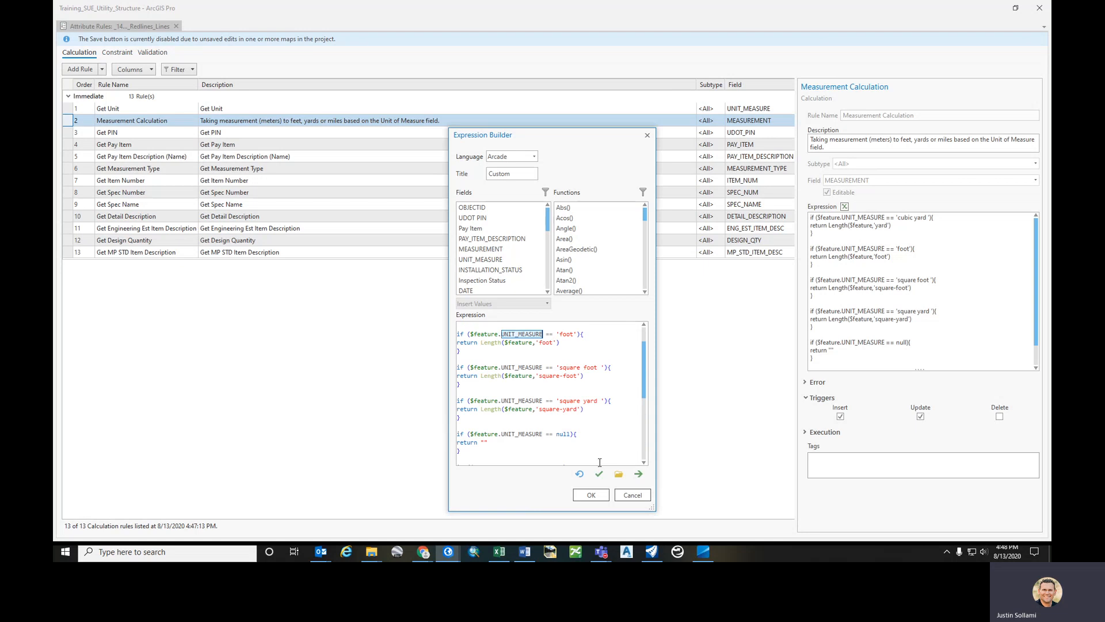
click(633, 495)
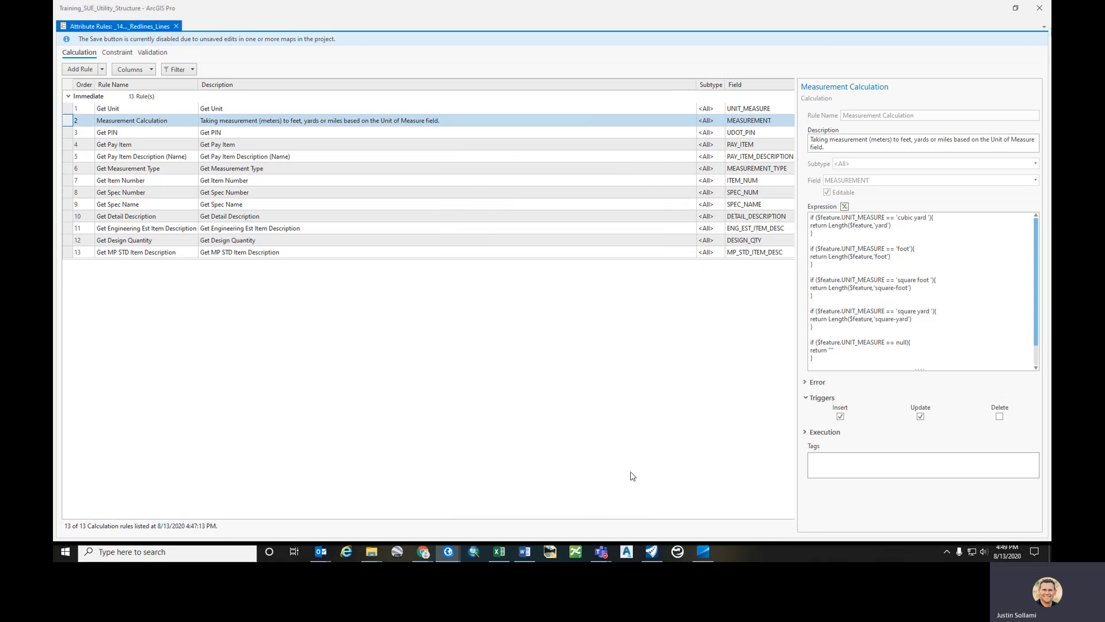
- Select the Get PIN rule to view its expression, then close the attribute rules view
click(395, 134)
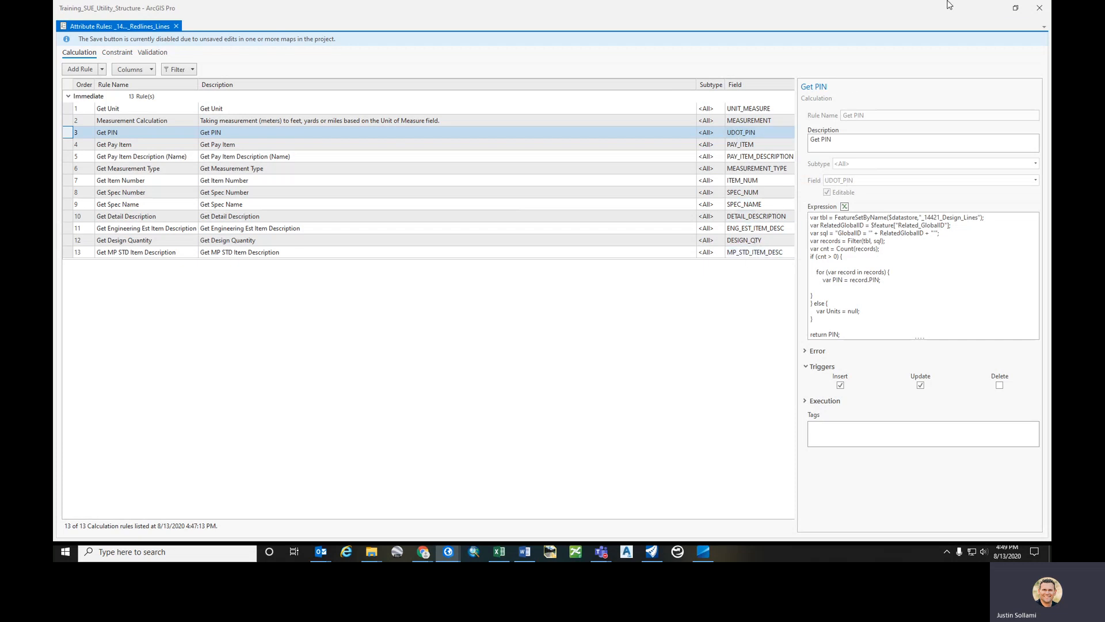
click(1037, 11)
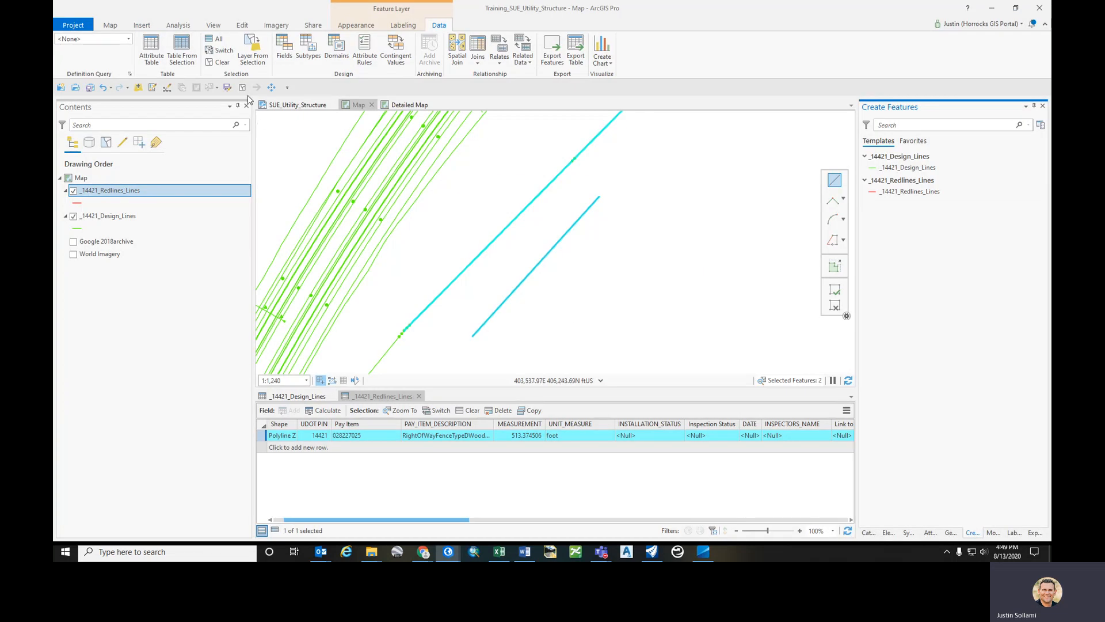
click(229, 89)
key(alt+Tab)
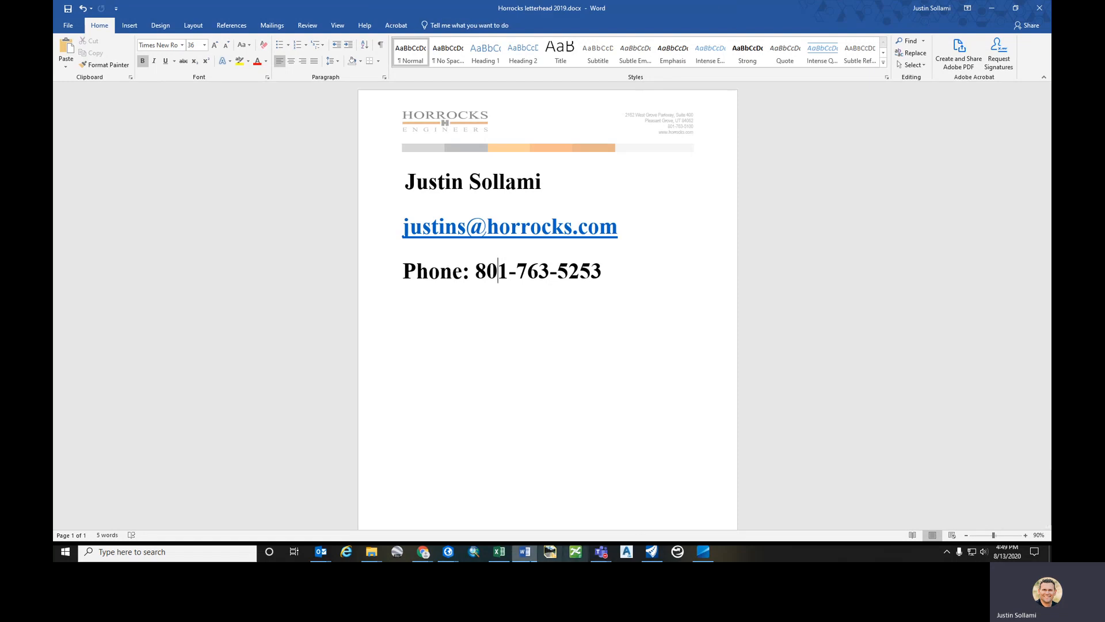
mouse_move(605, 554)
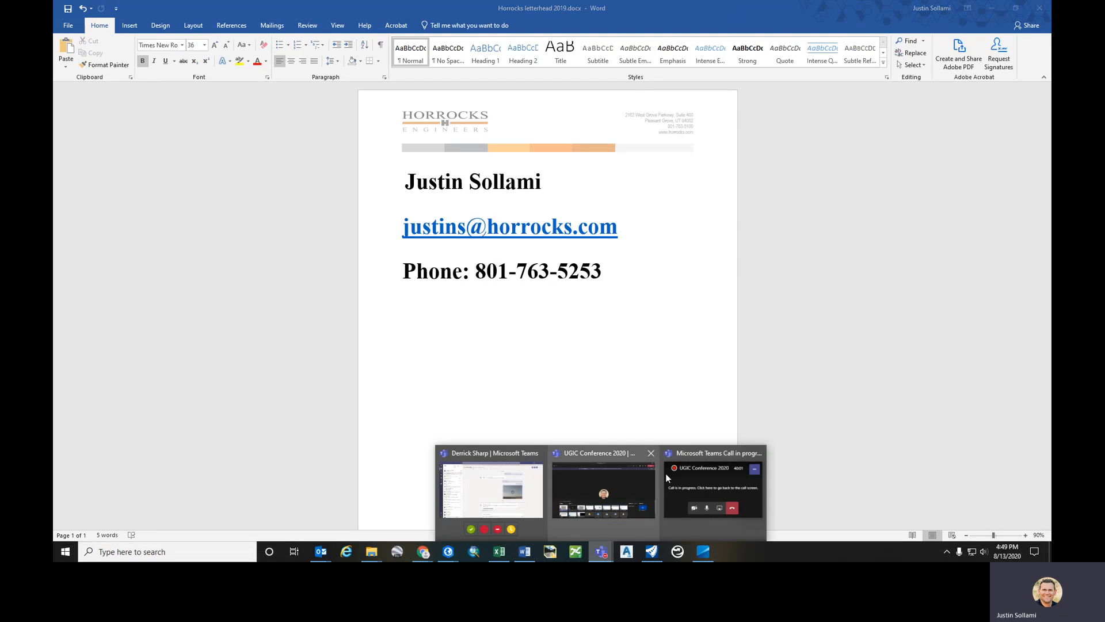
click(699, 471)
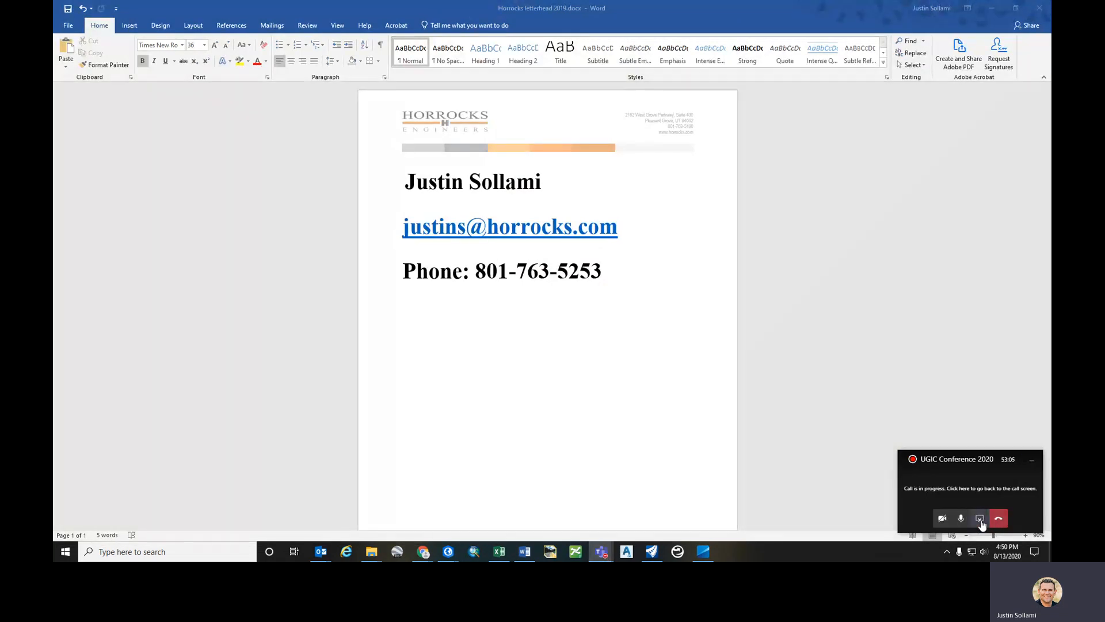